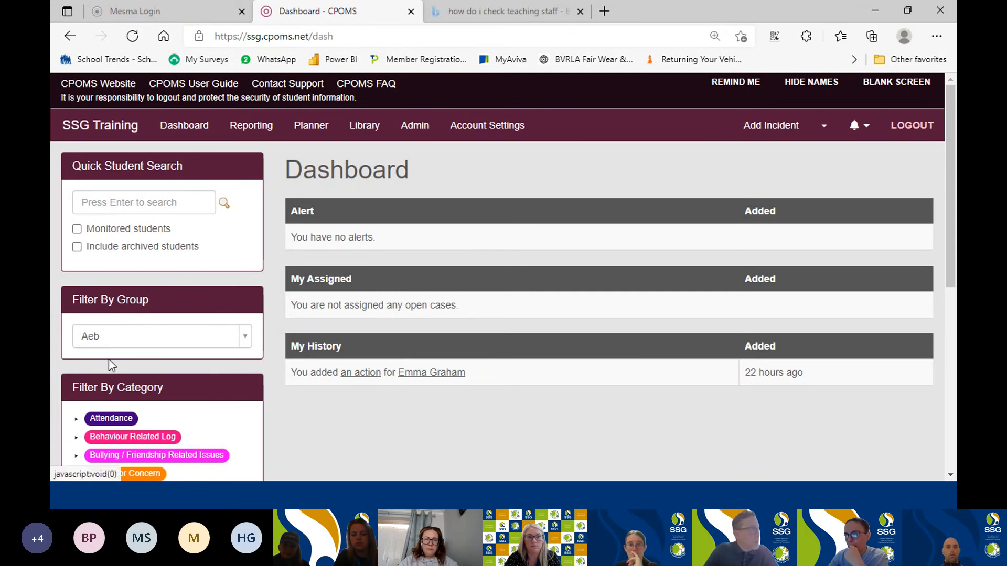
Look through the groups offered in the dashboard's Filter By Group list.
click(244, 343)
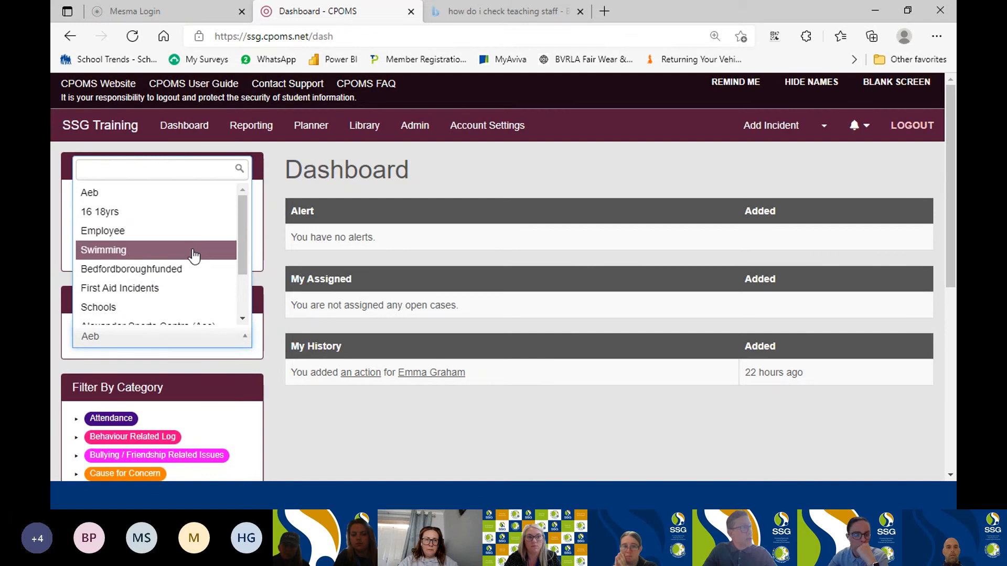
scroll(192, 273, down, 1)
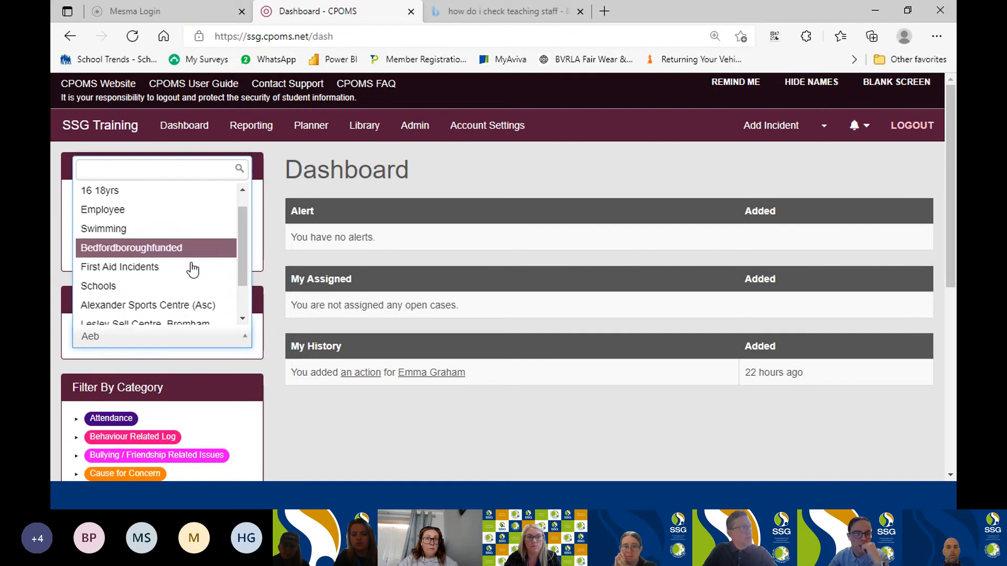
scroll(188, 308, down, 1)
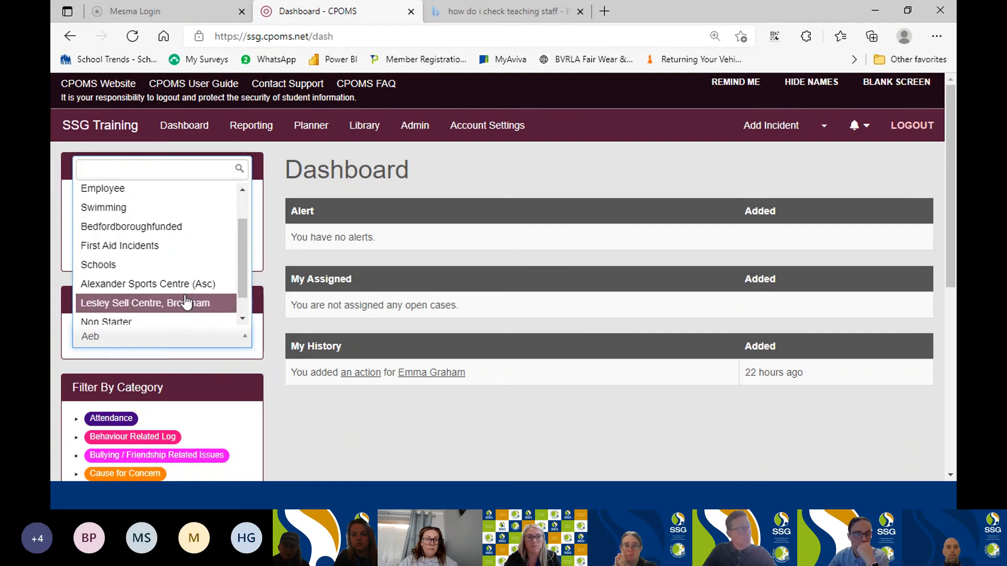
scroll(186, 301, down, 1)
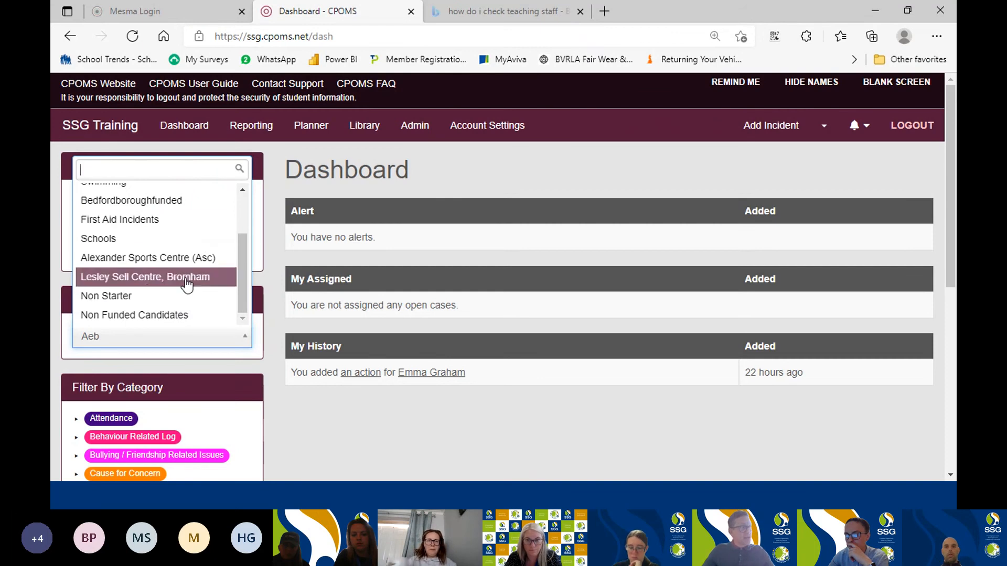
click(244, 365)
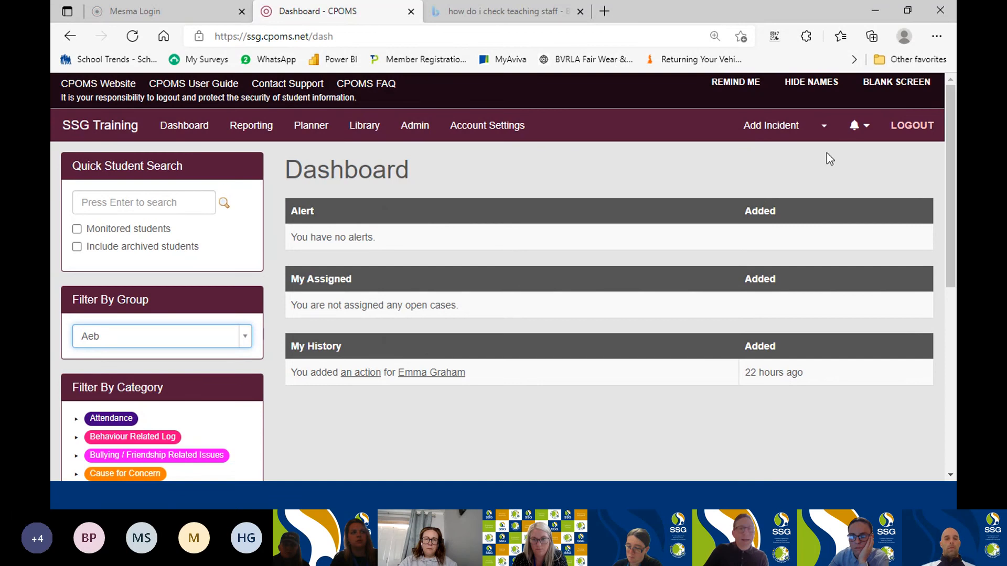
Start a new incident and assign it to a new student named Test Candidate 2021.
mouse_move(487, 125)
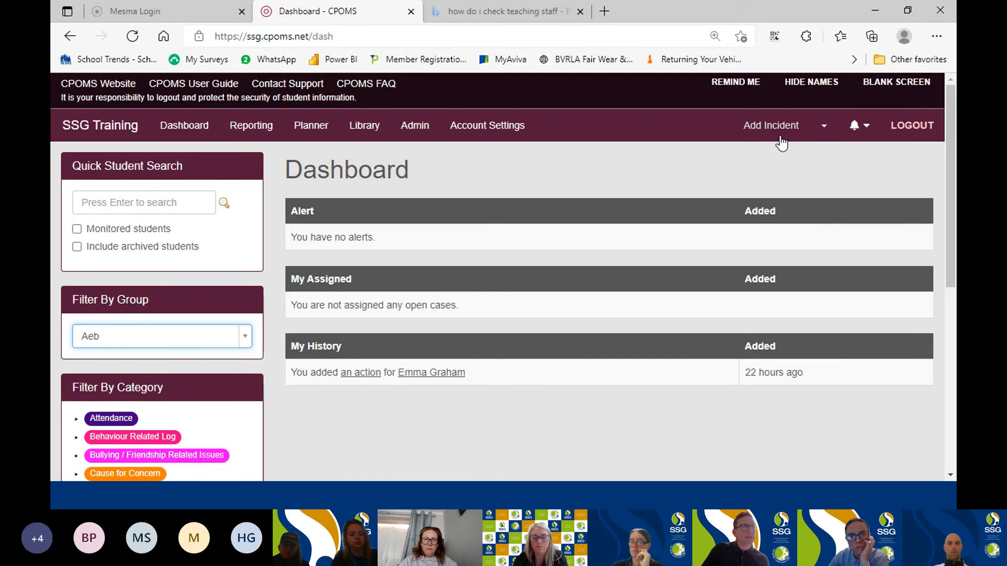
click(778, 129)
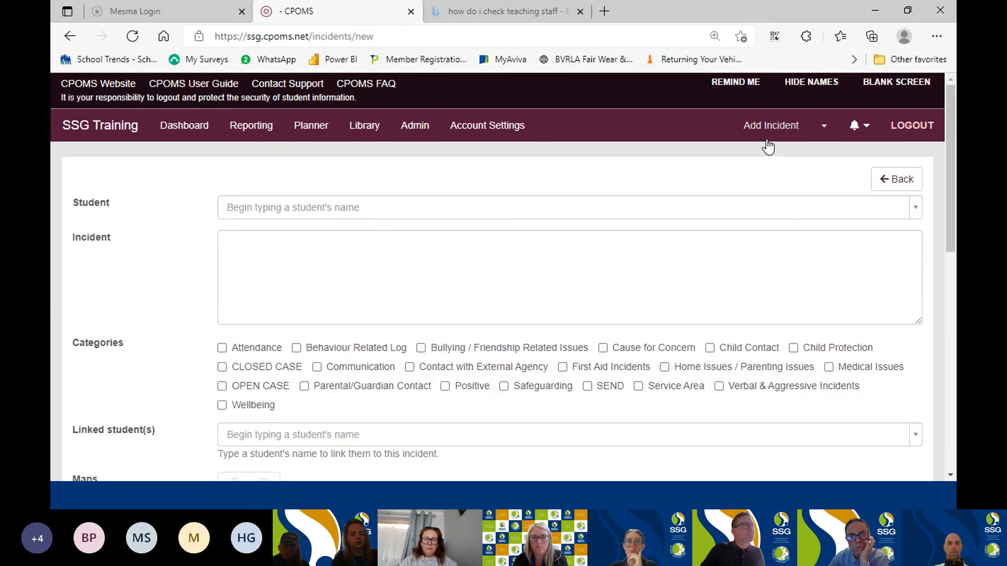
click(447, 209)
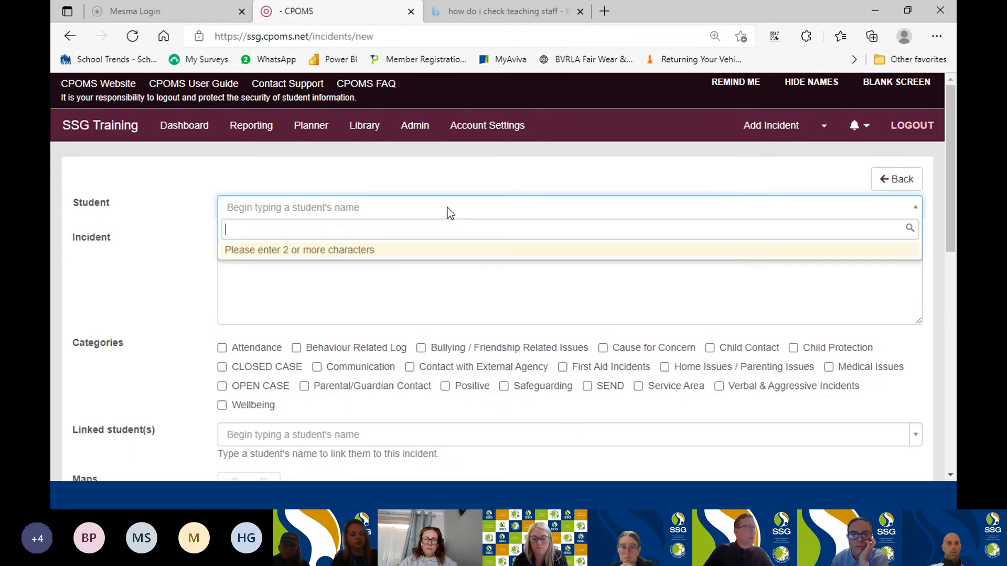
text(Test )
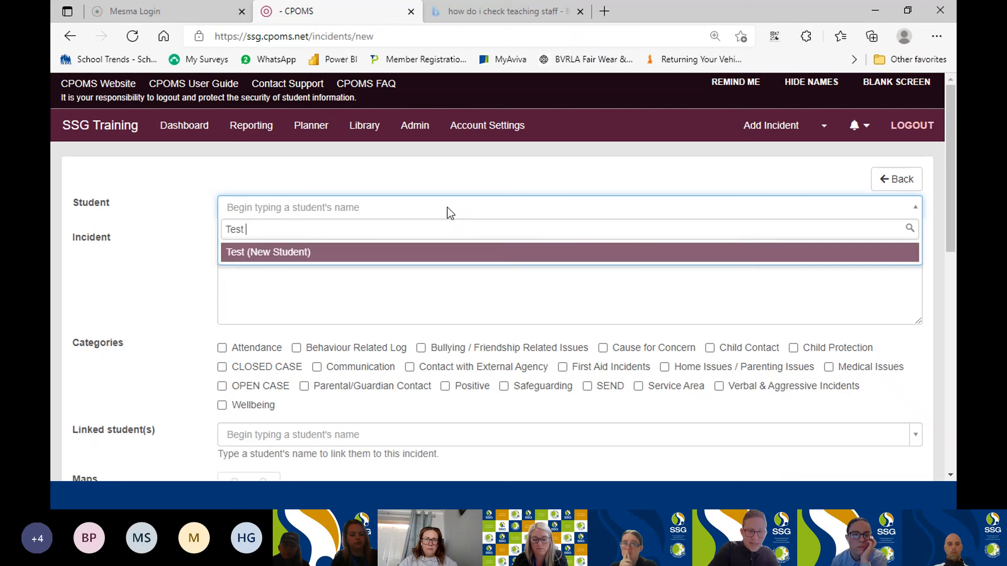
text(Candidate)
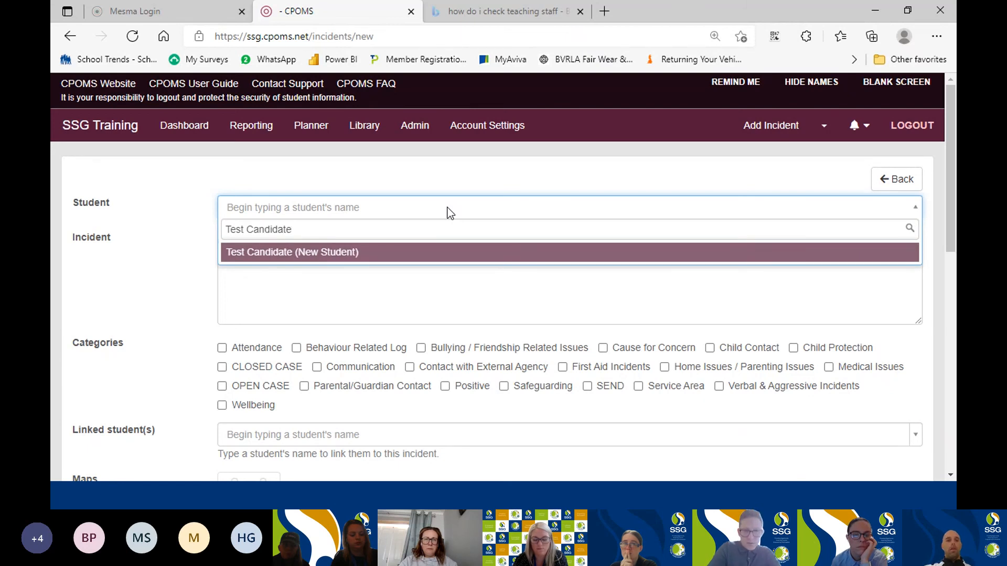
text( 2021)
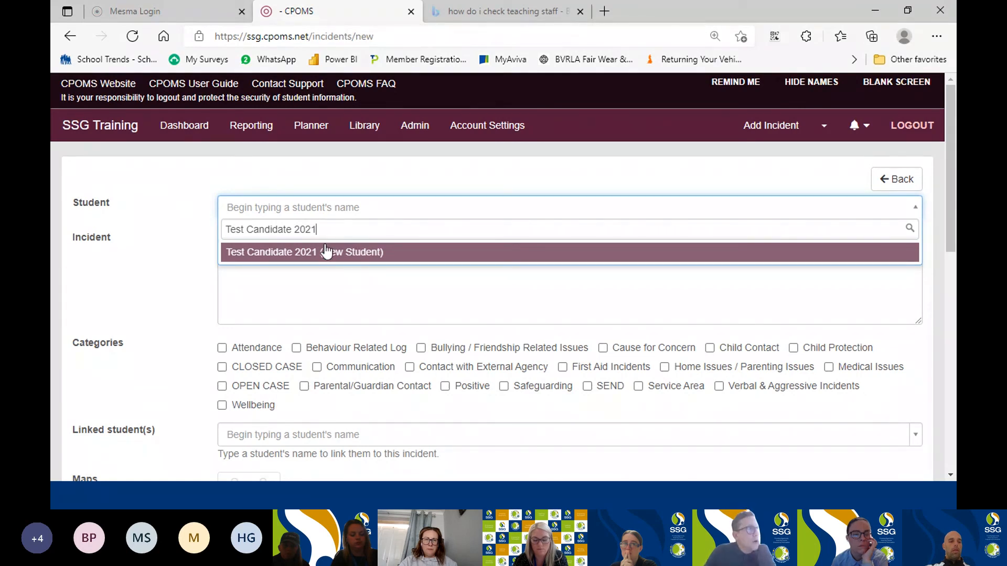
click(366, 257)
click(367, 254)
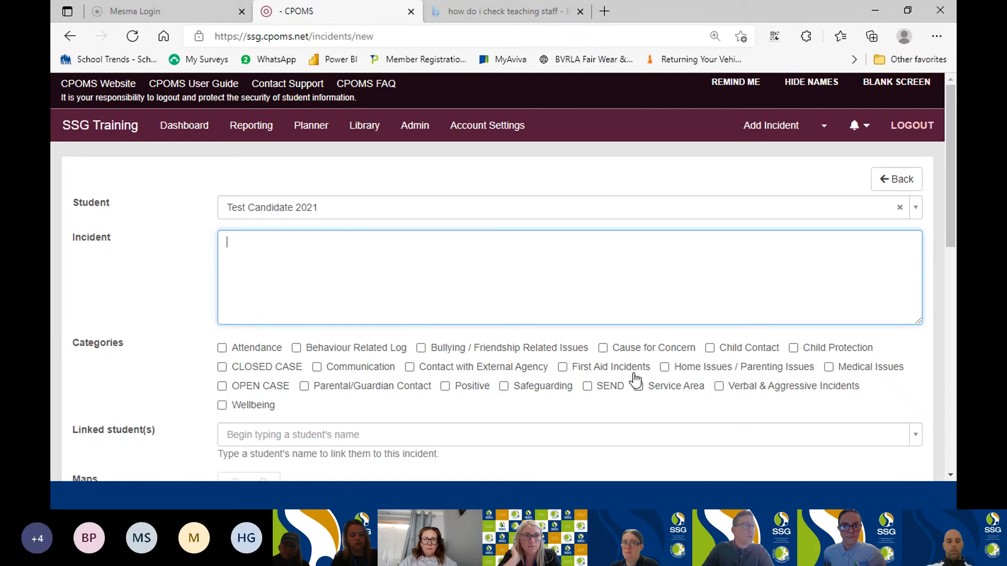
Categorise the incident as Cause for Concern, trying Gang affiliation/activity, Substance mis-use/involvement and Undiagnosed Mental Health before clearing these subcategories.
click(603, 348)
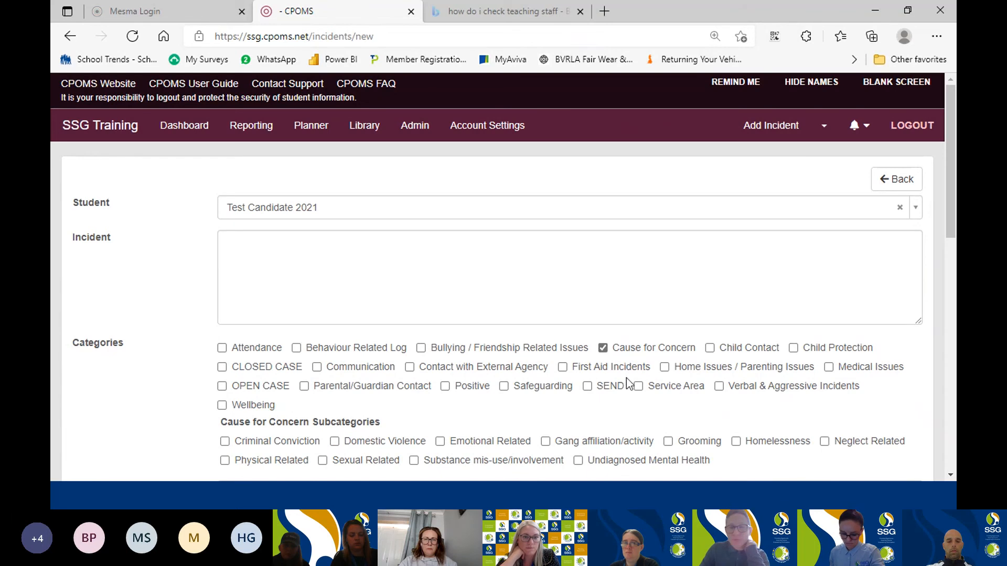
scroll(419, 385, down, 1)
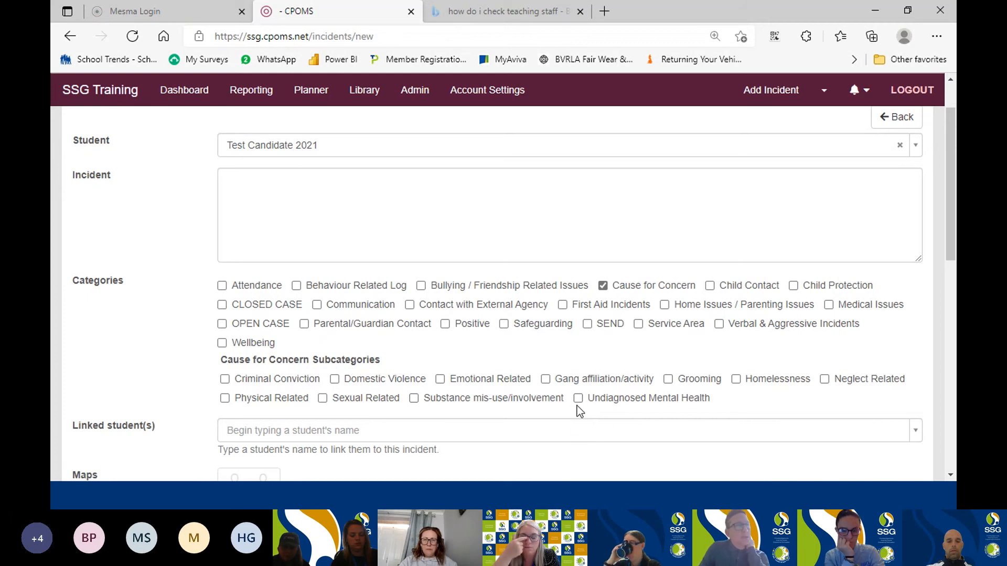
click(546, 379)
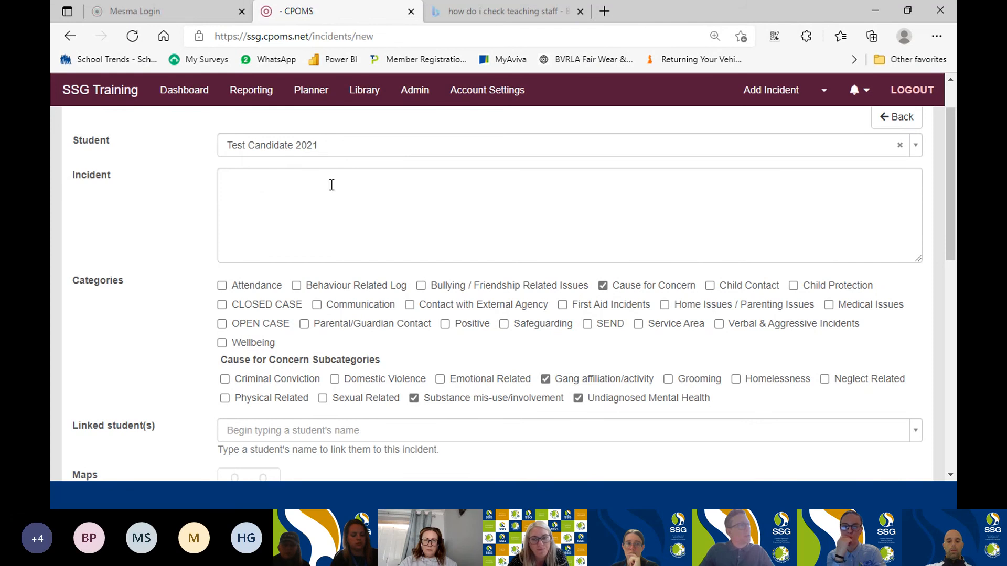
click(414, 399)
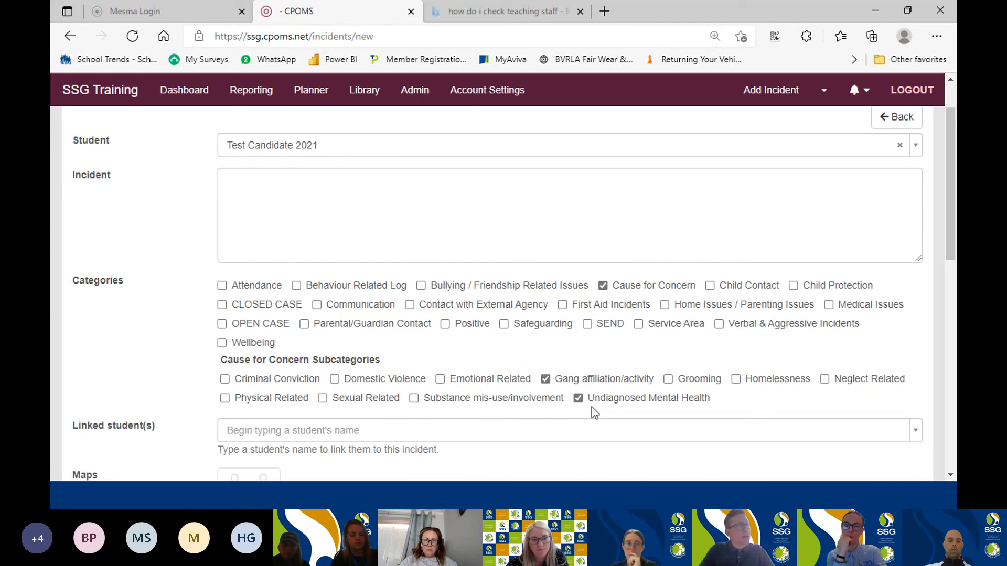
click(546, 379)
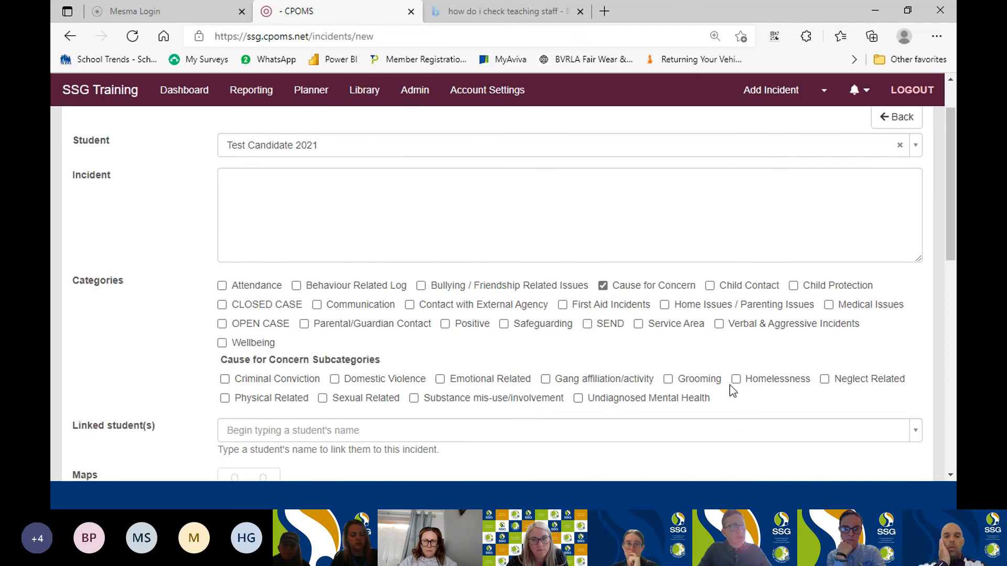
Describe the incident as "Gang affiliated" with "not sure about past convictions" on a second line.
click(422, 185)
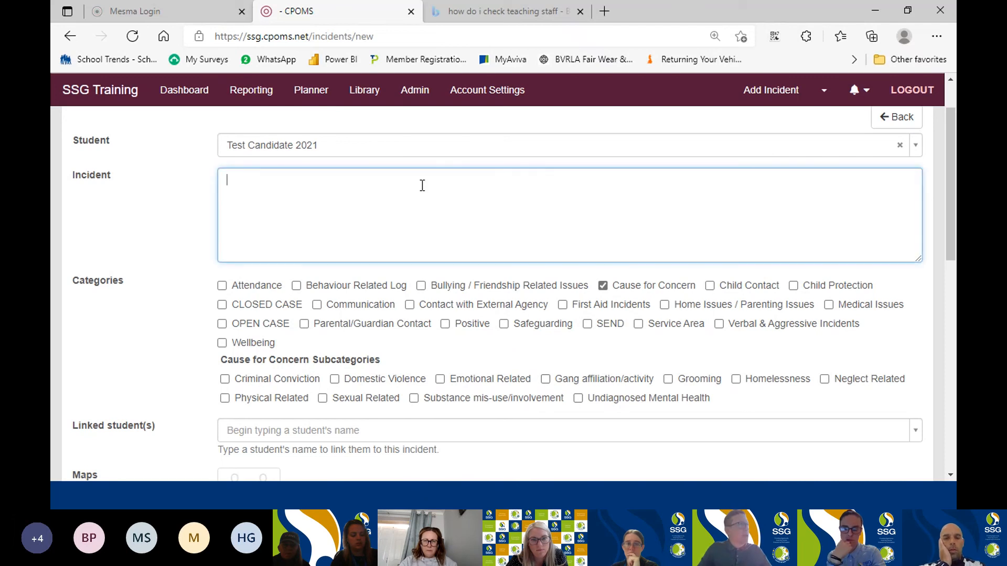
text(Ga)
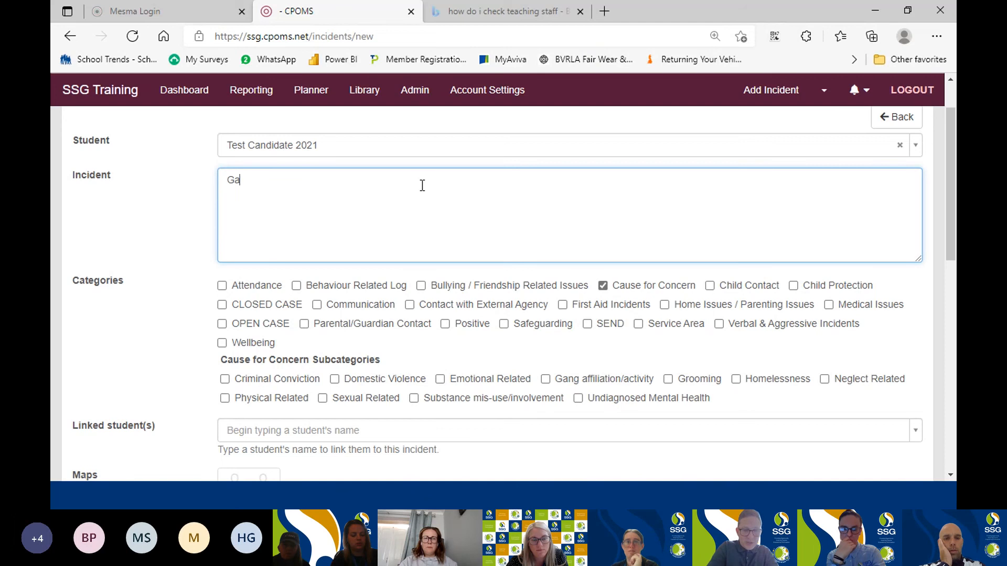
text(ng a)
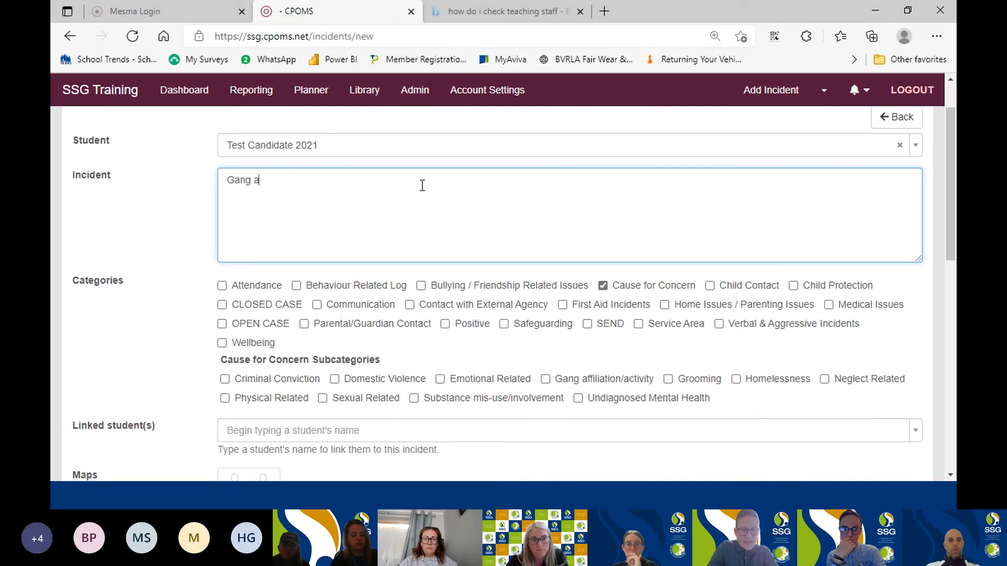
text(f)
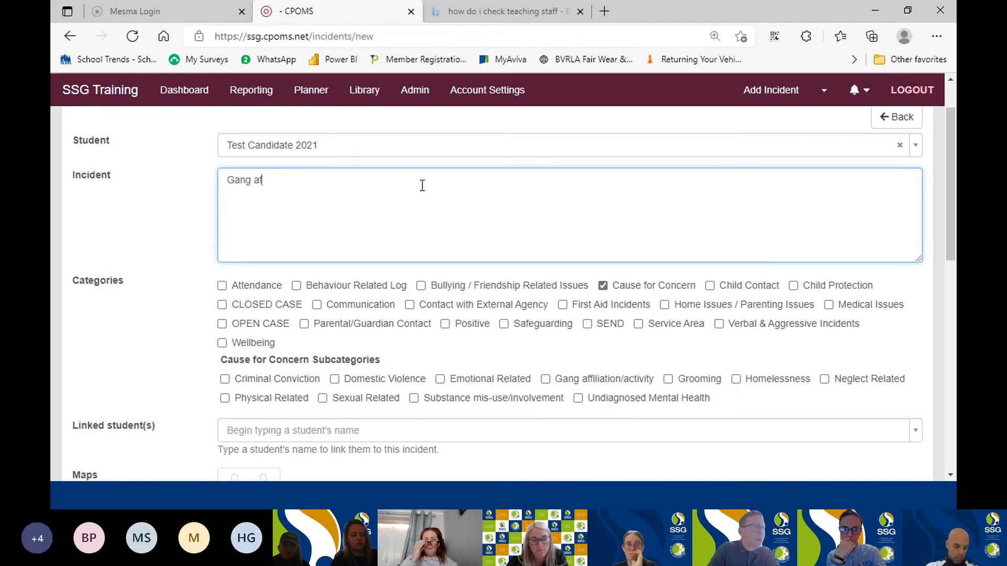
text(filiated)
key(Return)
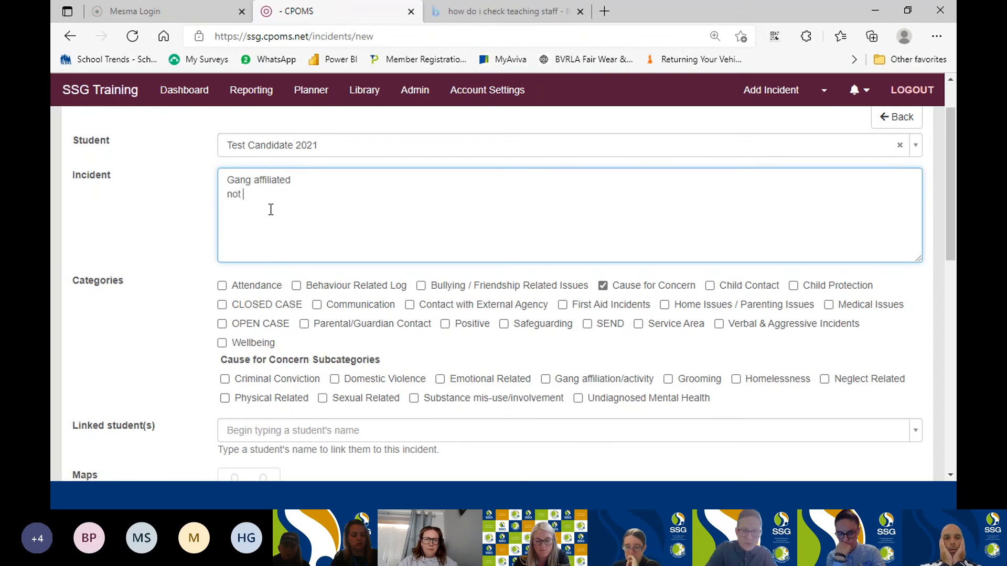
text(sure abou)
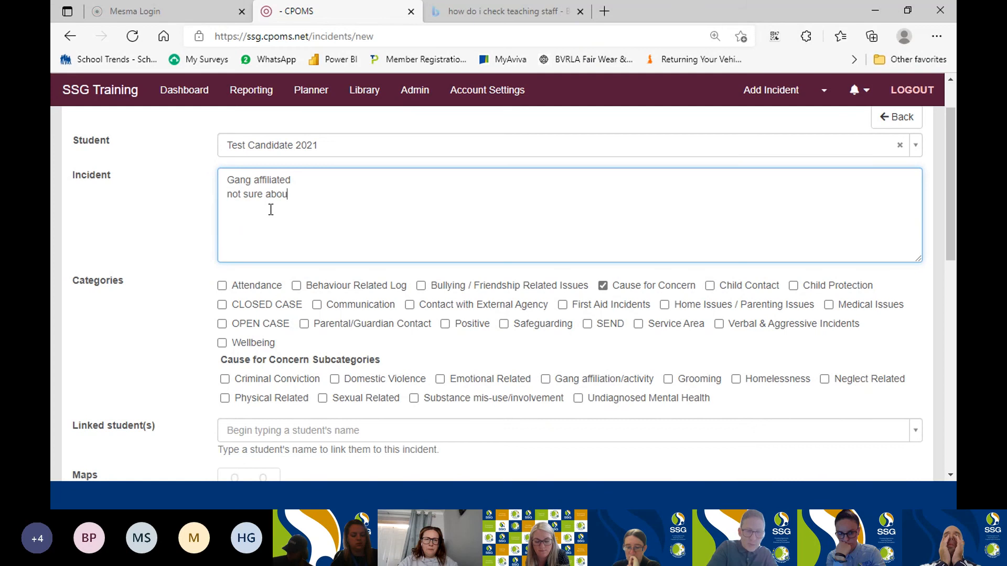
text(t past co)
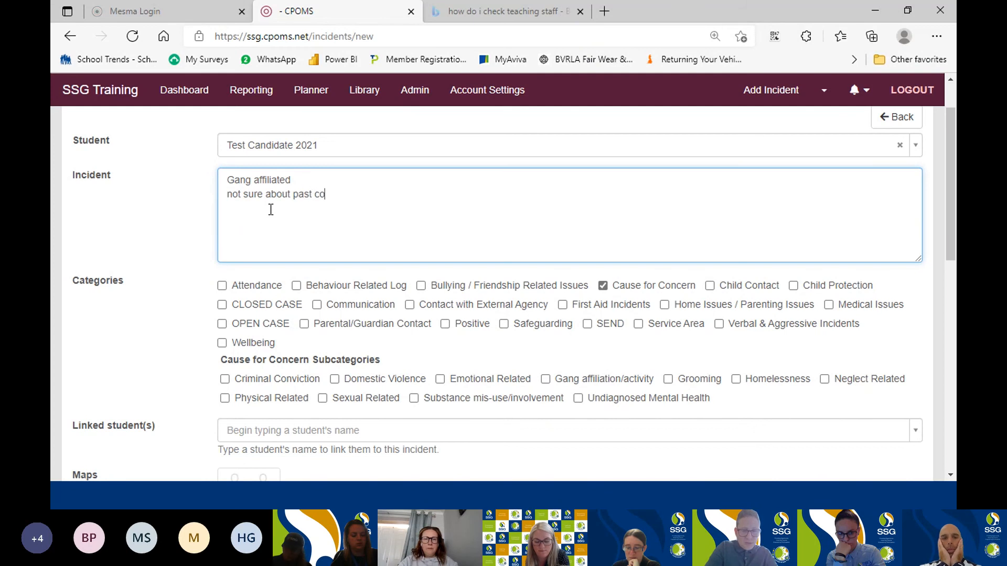
text(nvic)
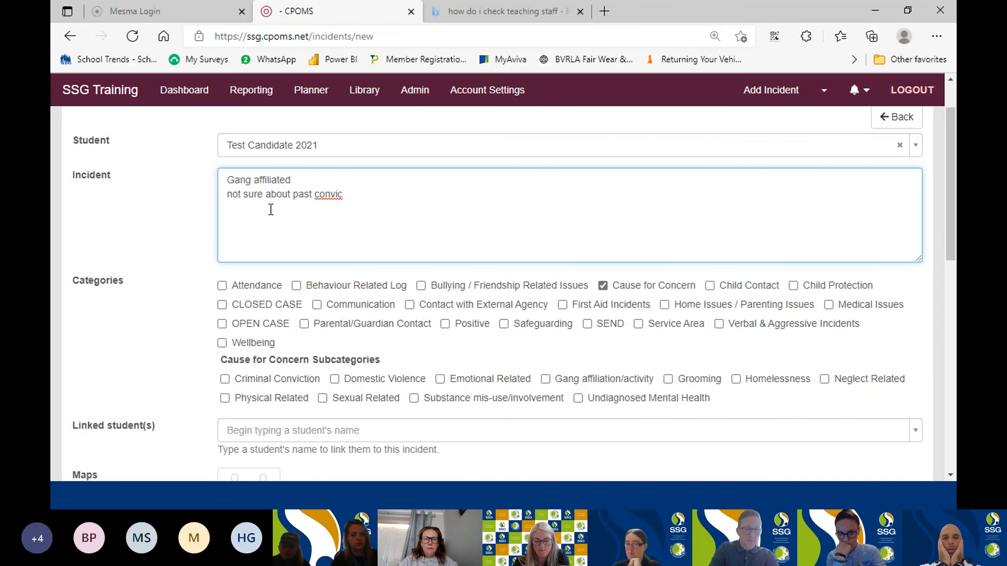
text(tions)
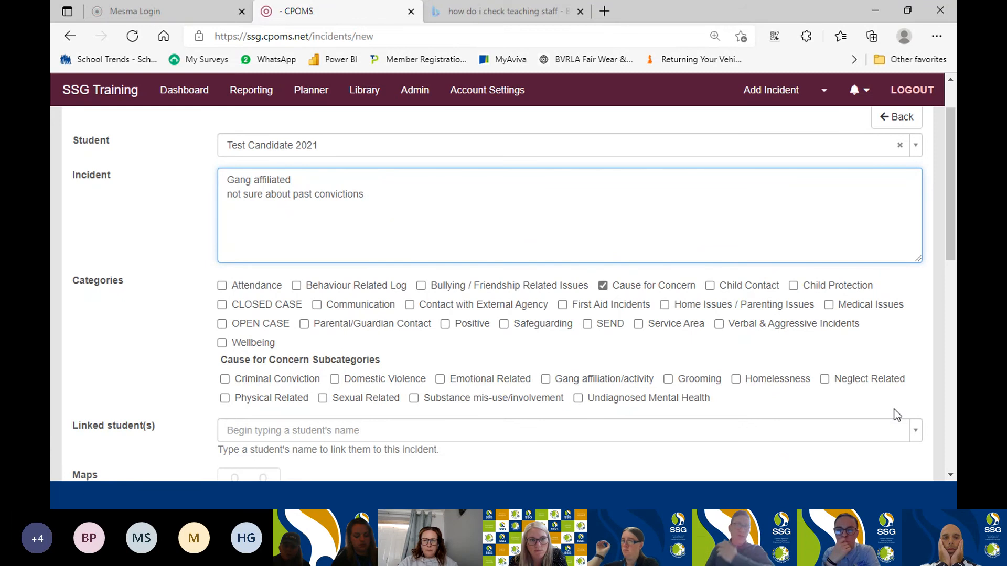
Remove the Cause for Concern category and try the Safeguarding category to view its subcategories before clearing it.
click(603, 286)
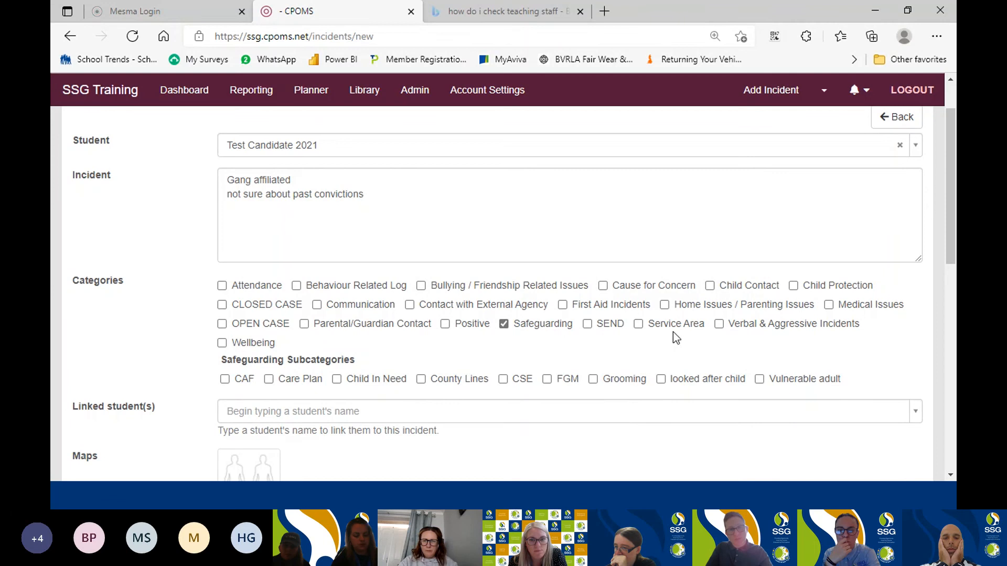
click(504, 323)
scroll(472, 387, down, 3)
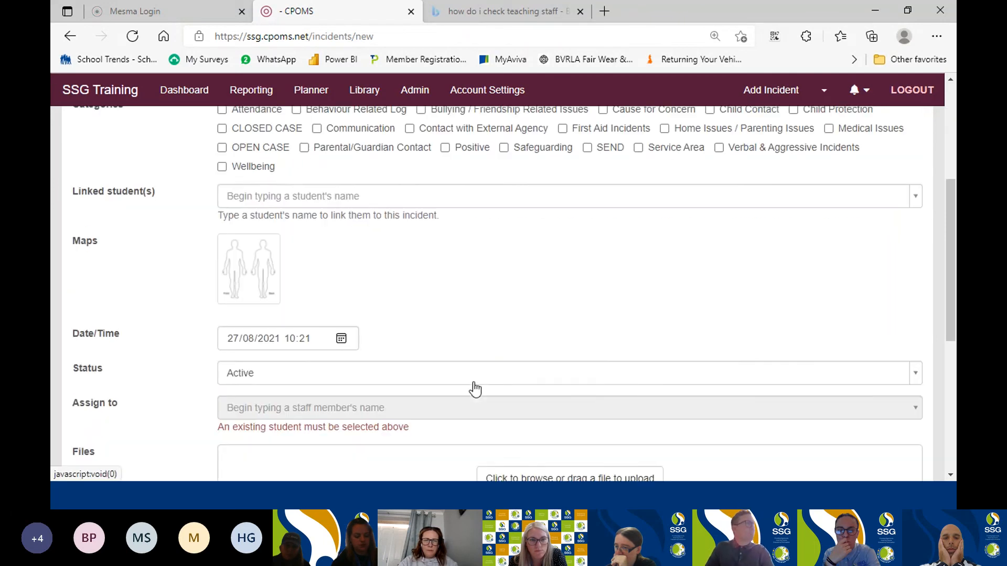
click(251, 90)
Open the incident's System Bodymap, look over the body outlines and close the map again.
scroll(445, 231, up, 1)
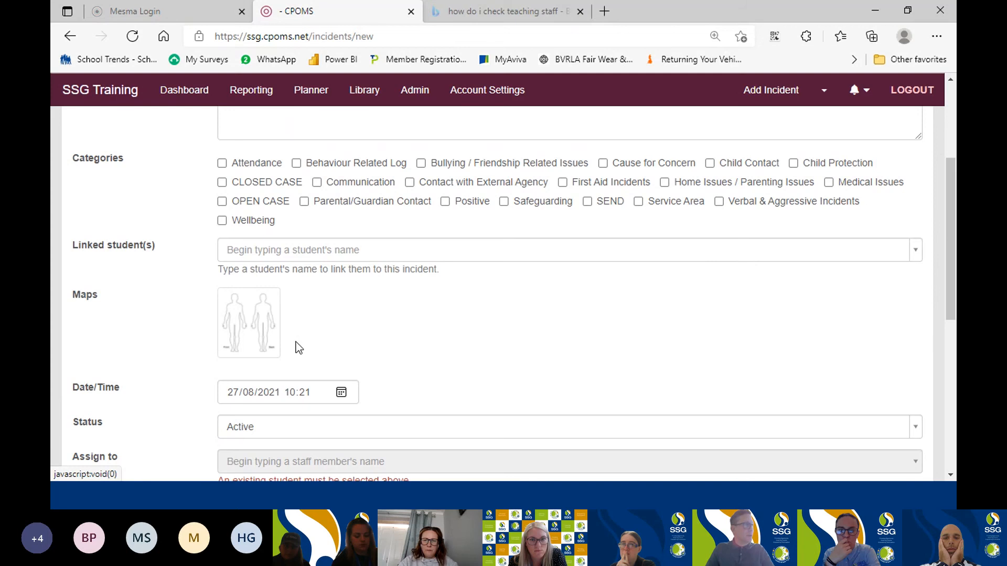
click(257, 332)
scroll(674, 410, down, 5)
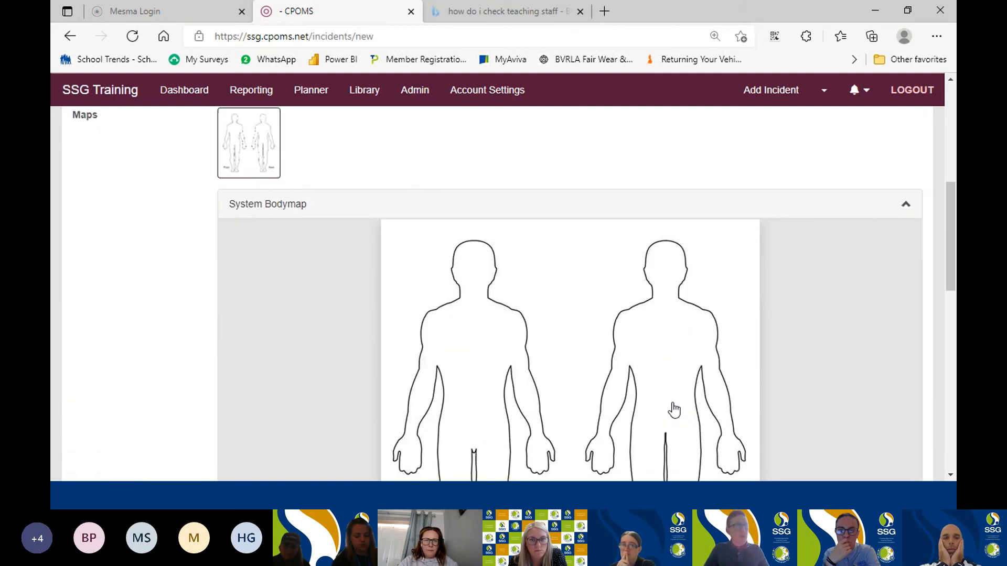
scroll(674, 410, up, 4)
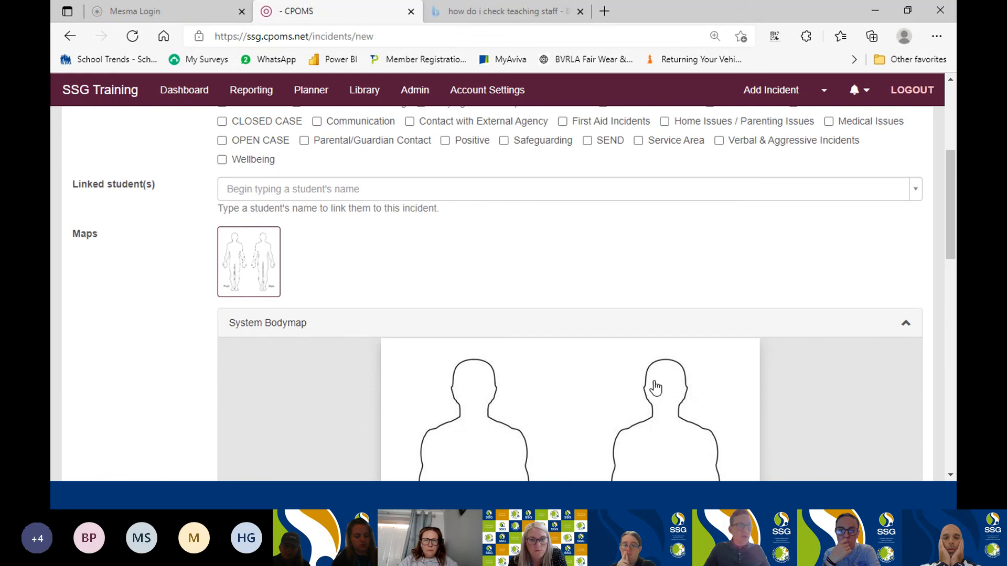
click(904, 327)
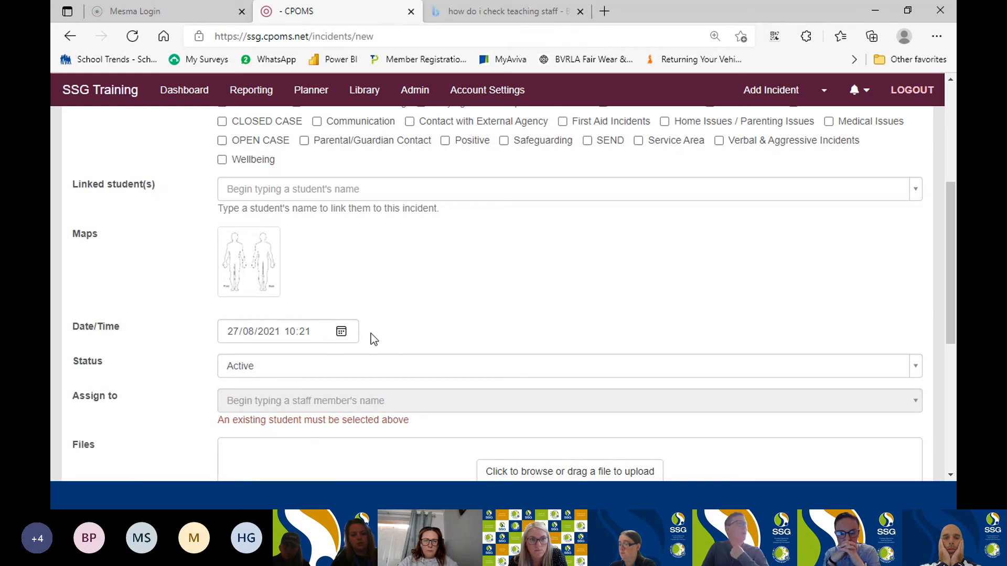
View the calendar for the incident's date and time and the options of its Status field.
click(342, 332)
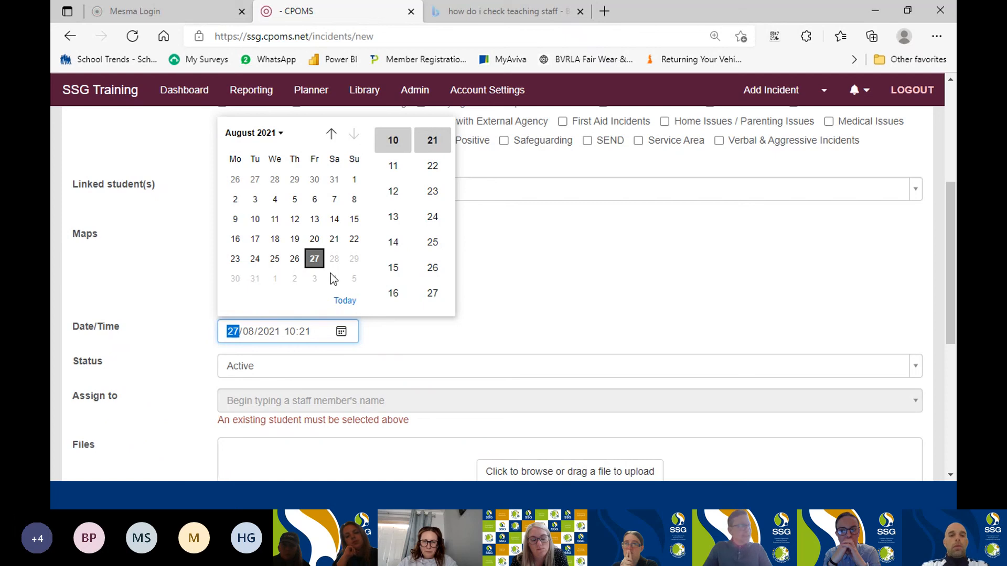
click(541, 333)
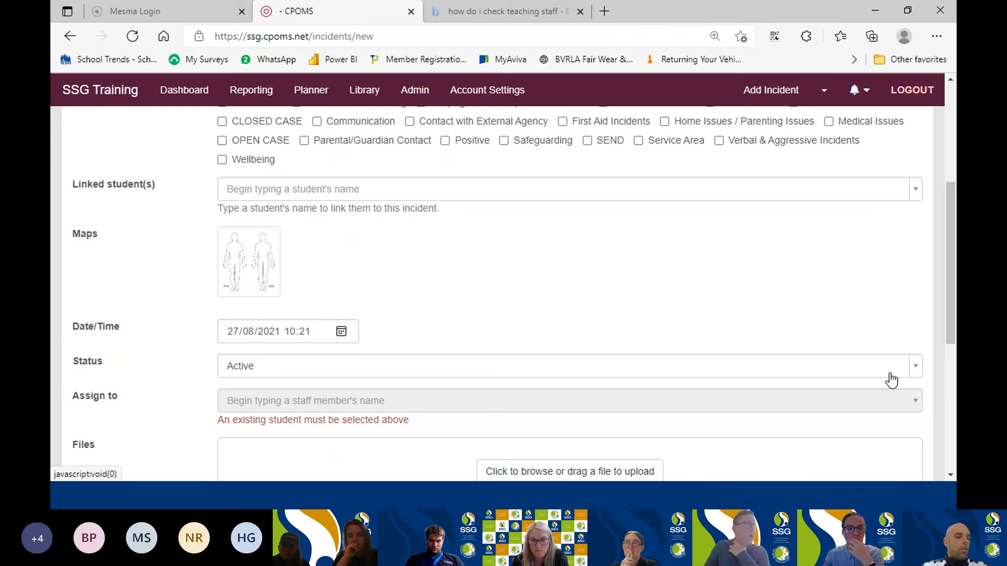
click(915, 368)
click(916, 370)
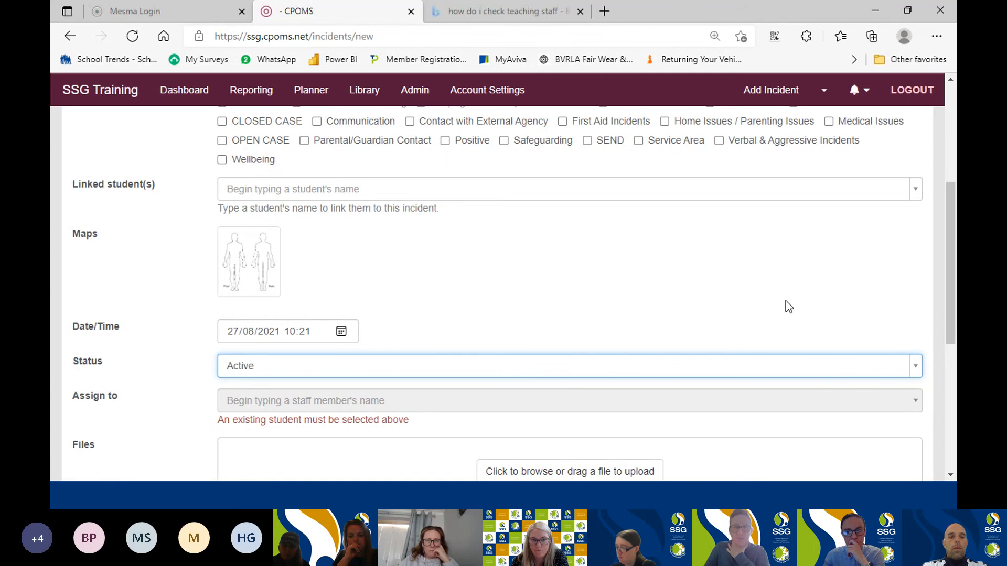
Open the file picker for the incident's attachments, close it without choosing a file, and look over the form's fields.
scroll(744, 288, down, 3)
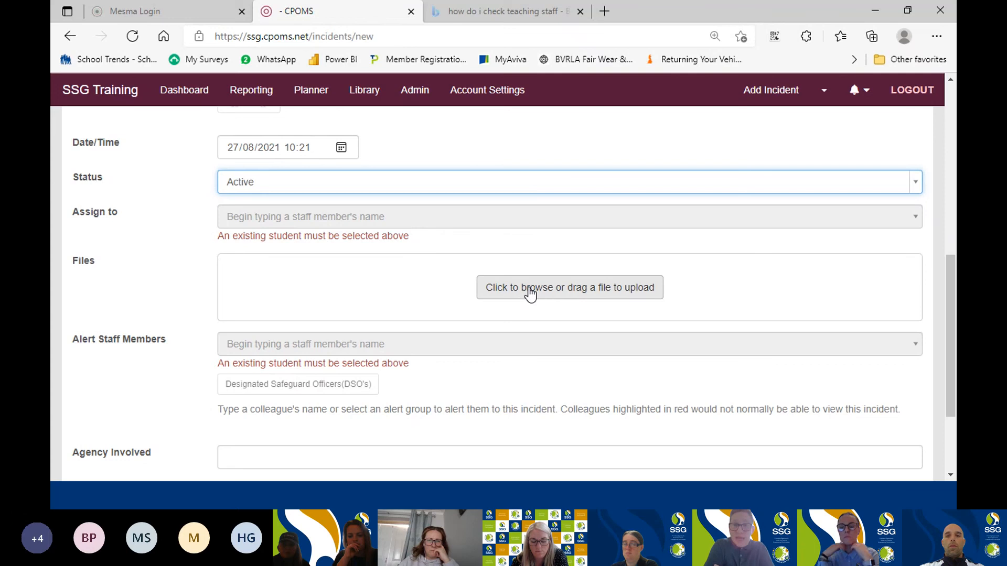
click(588, 292)
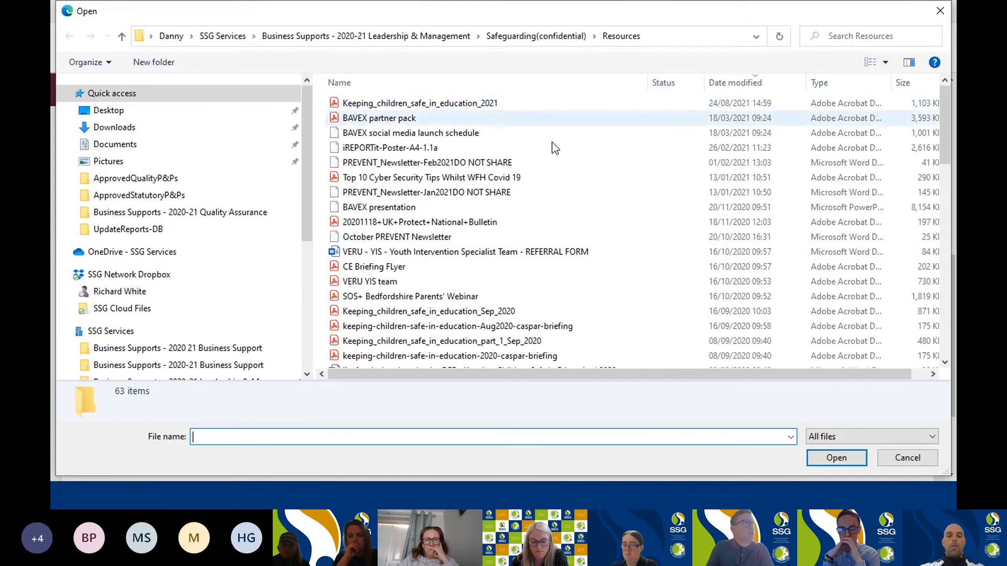
click(940, 12)
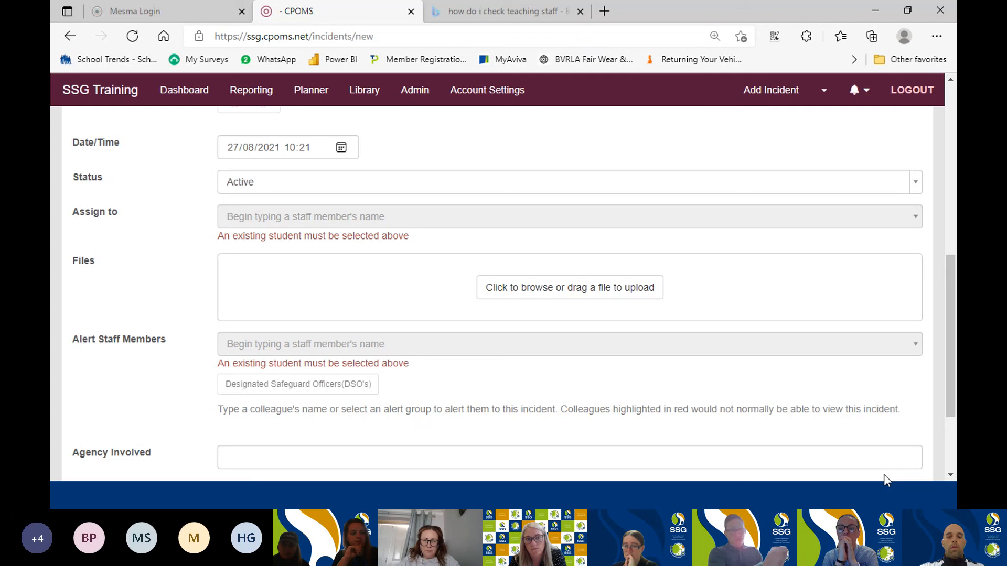
scroll(676, 357, up, 9)
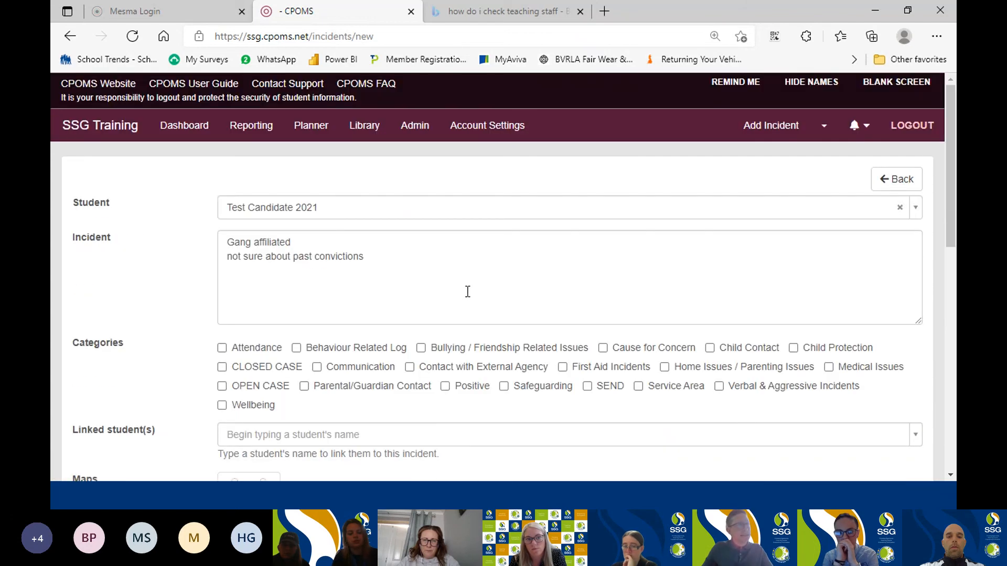
scroll(670, 324, down, 7)
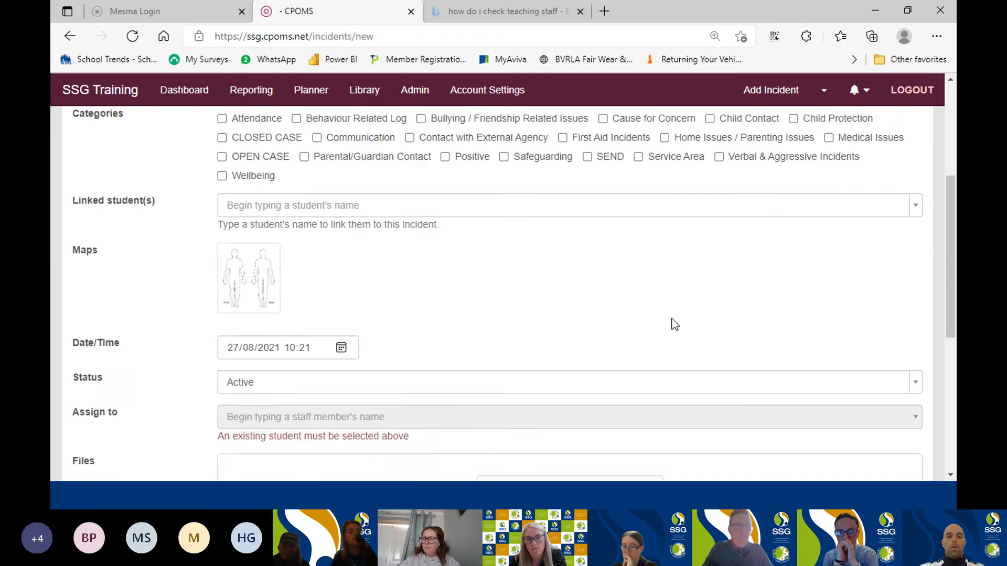
scroll(678, 321, down, 4)
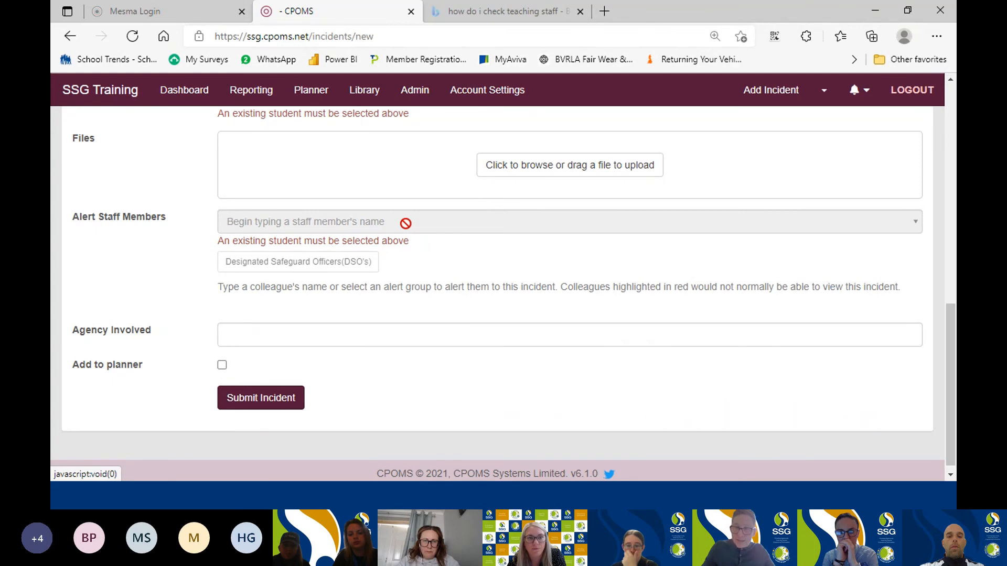
scroll(601, 287, up, 10)
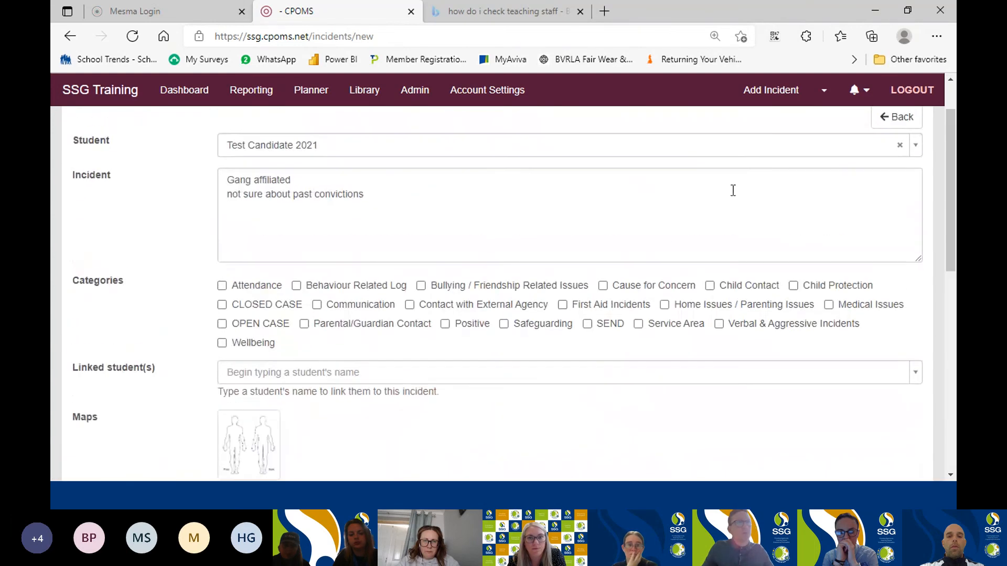
scroll(795, 204, up, 1)
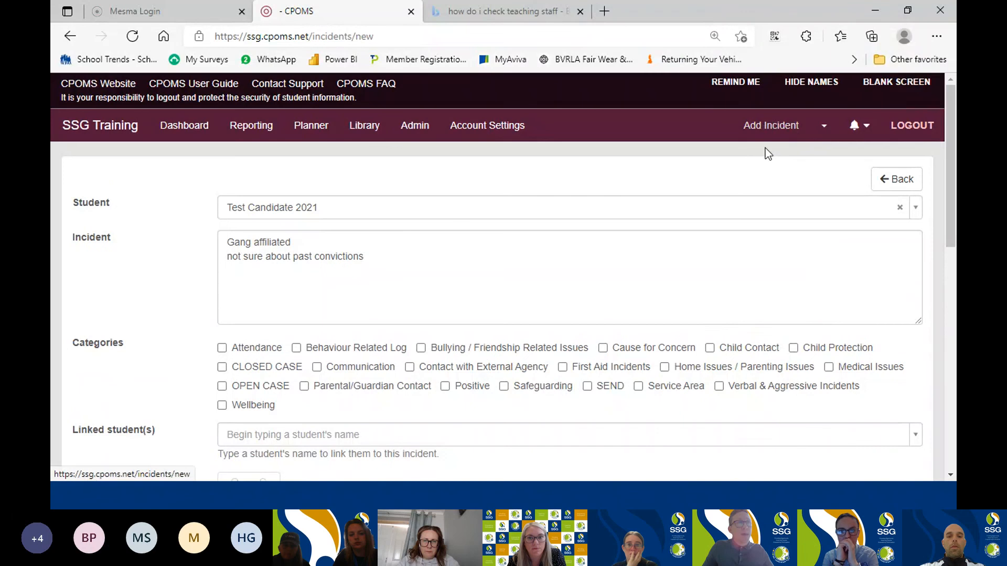
Add Local Authority - Bedfordshire and NACRO as the agencies involved in the incident.
scroll(792, 329, down, 1)
scroll(792, 328, down, 10)
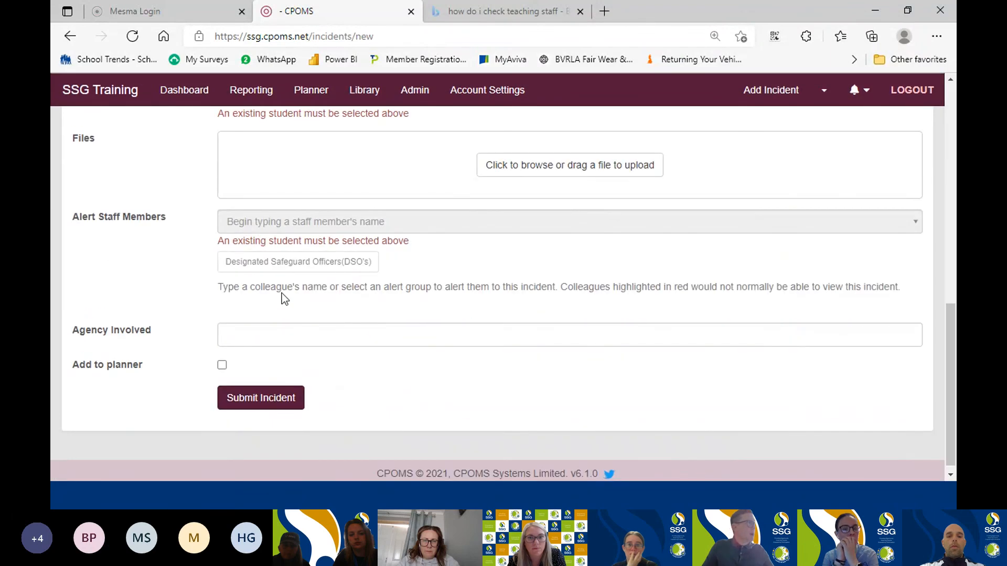
click(462, 339)
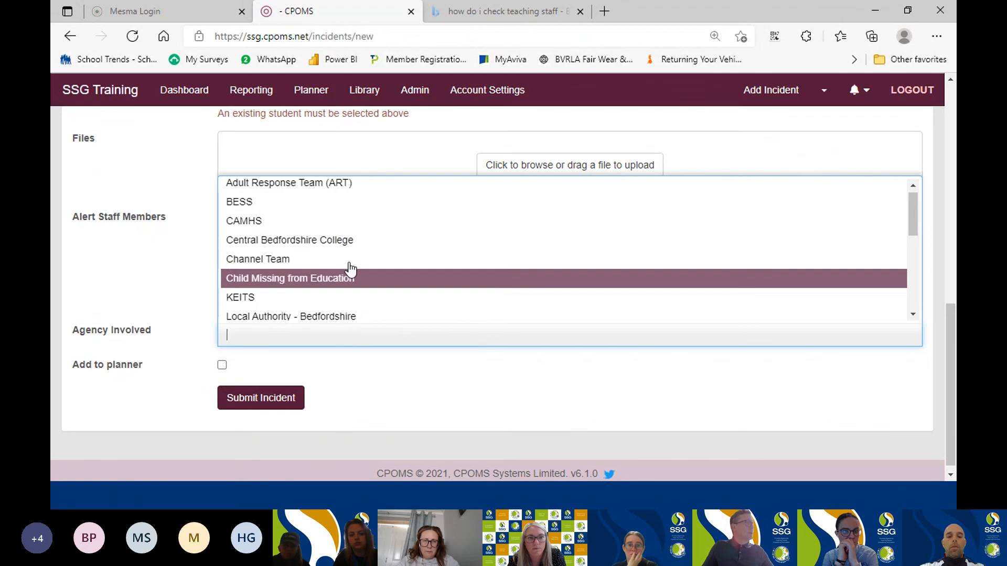
scroll(359, 236, down, 1)
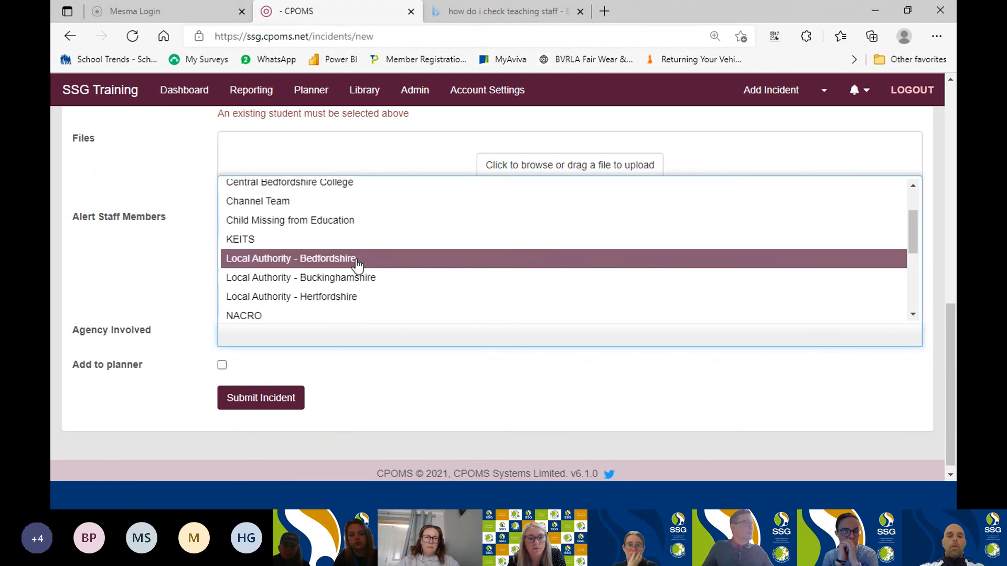
click(357, 261)
click(250, 357)
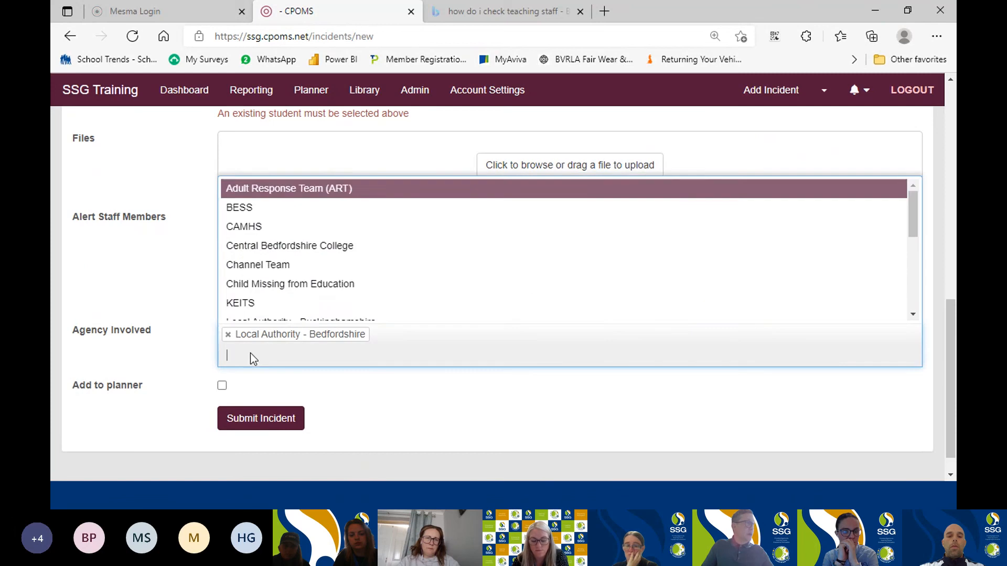
scroll(258, 292, down, 2)
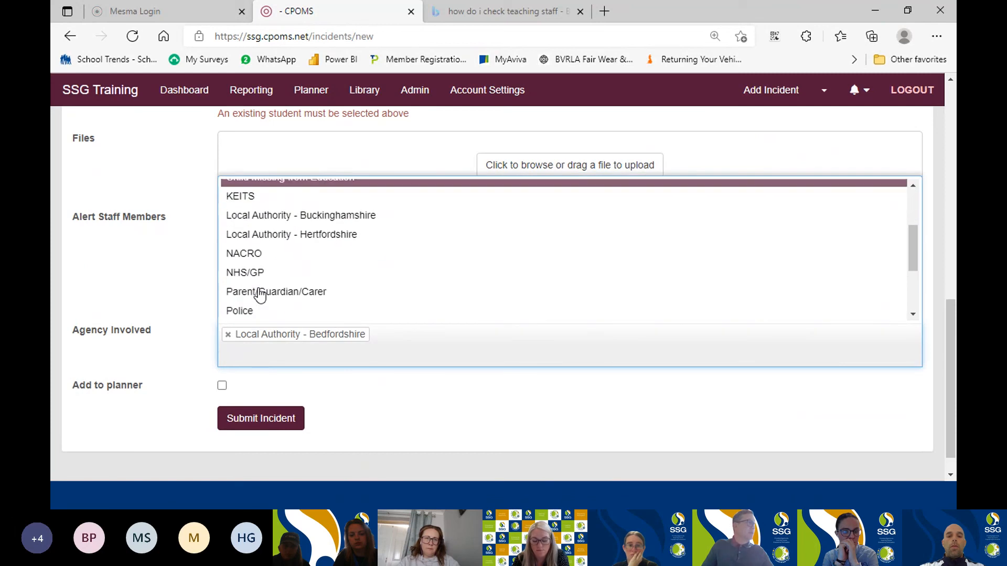
click(258, 250)
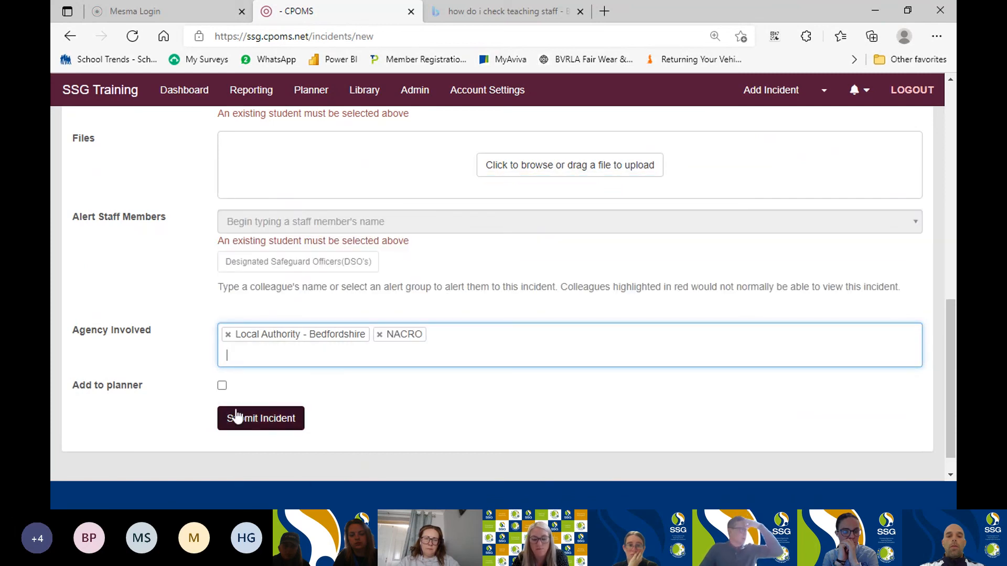
Try the Add to planner option to view its reminder date and text fields, and clear it again.
click(223, 386)
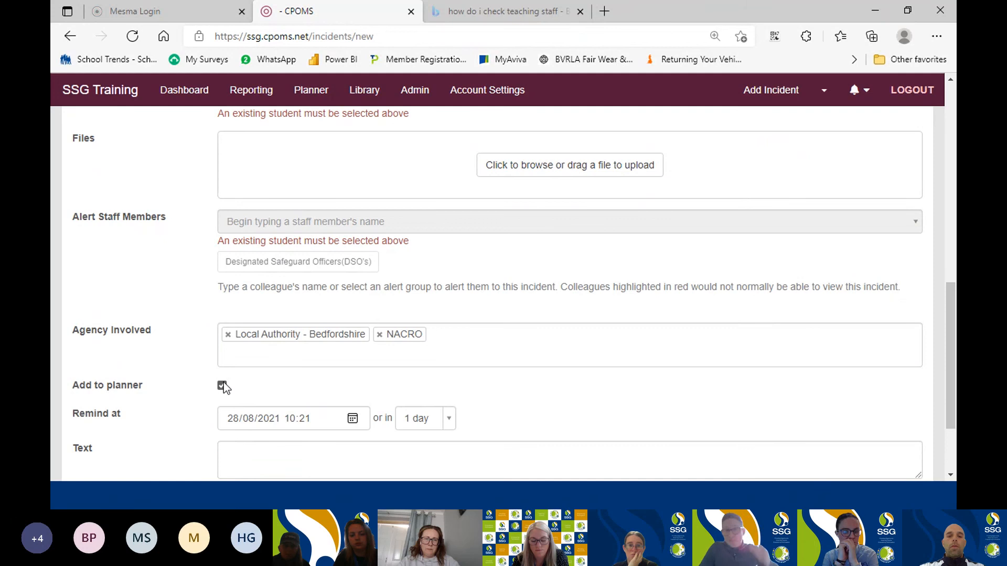
scroll(615, 304, down, 2)
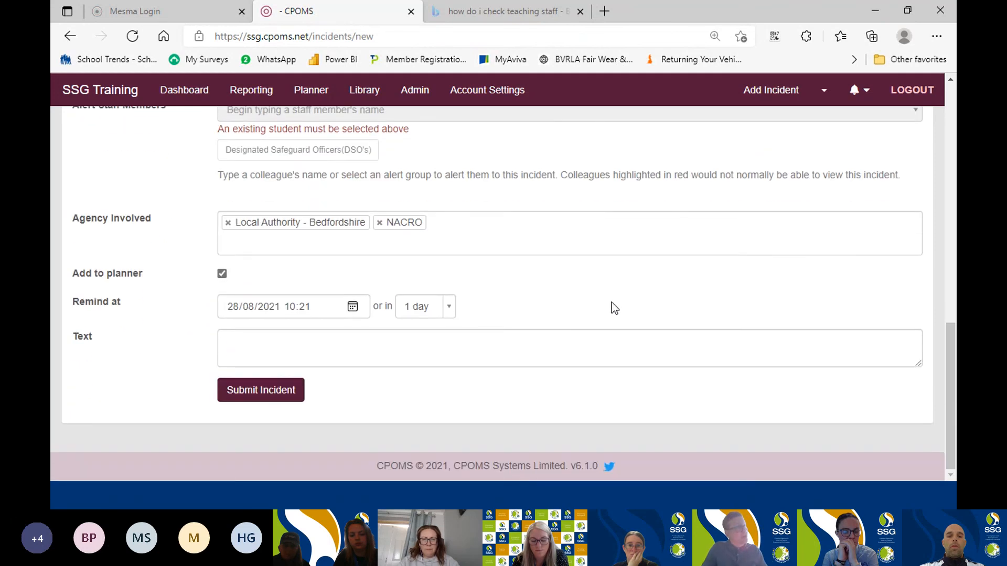
click(223, 275)
click(221, 359)
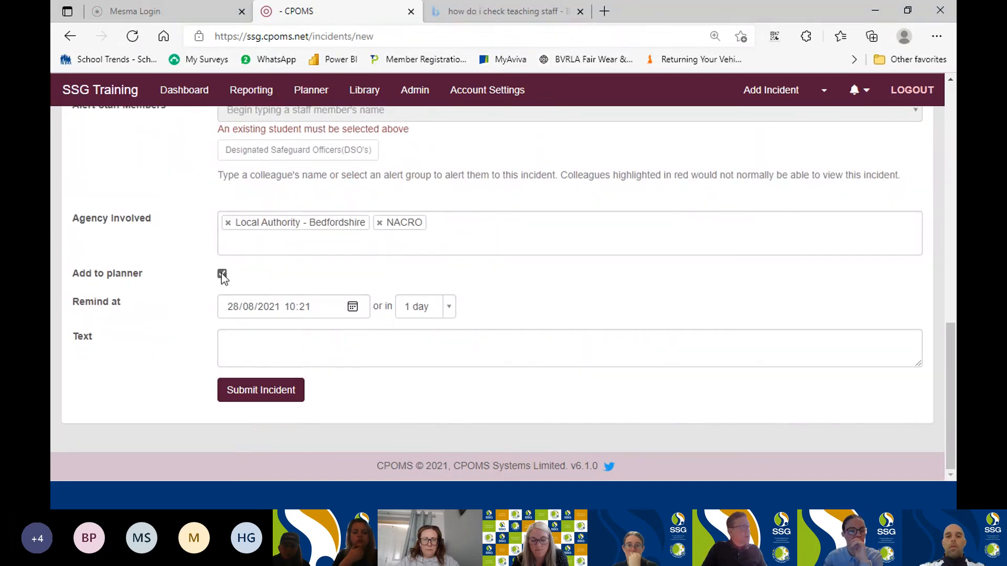
click(222, 272)
Try to submit the incident, and resubmit it with the Cause for Concern category selected.
click(263, 393)
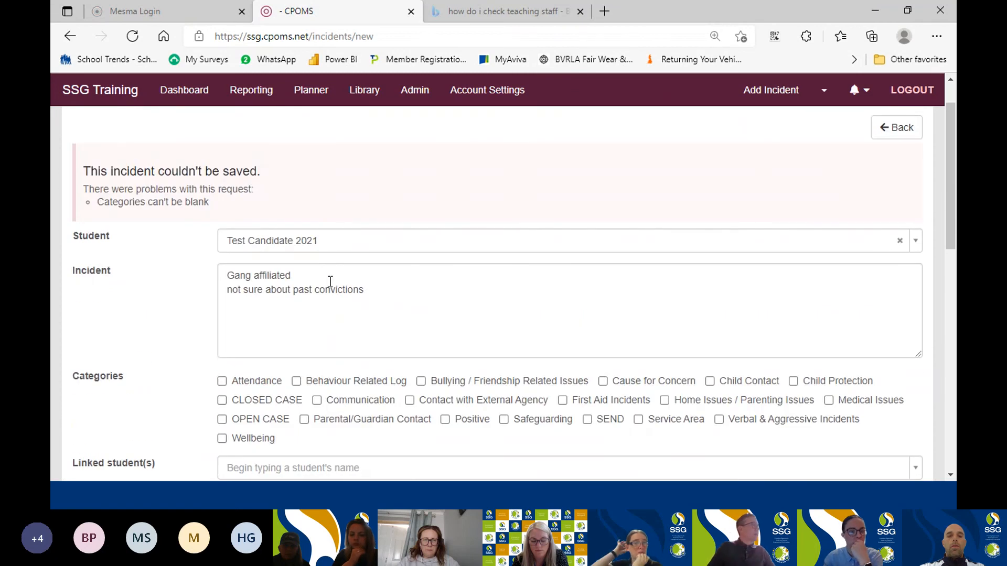
click(603, 381)
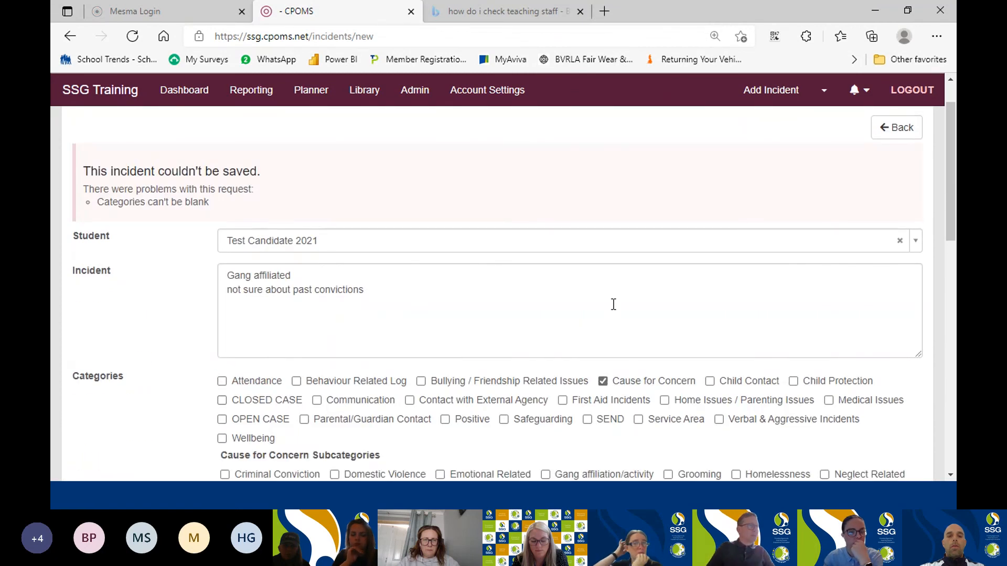
scroll(612, 306, down, 15)
click(265, 401)
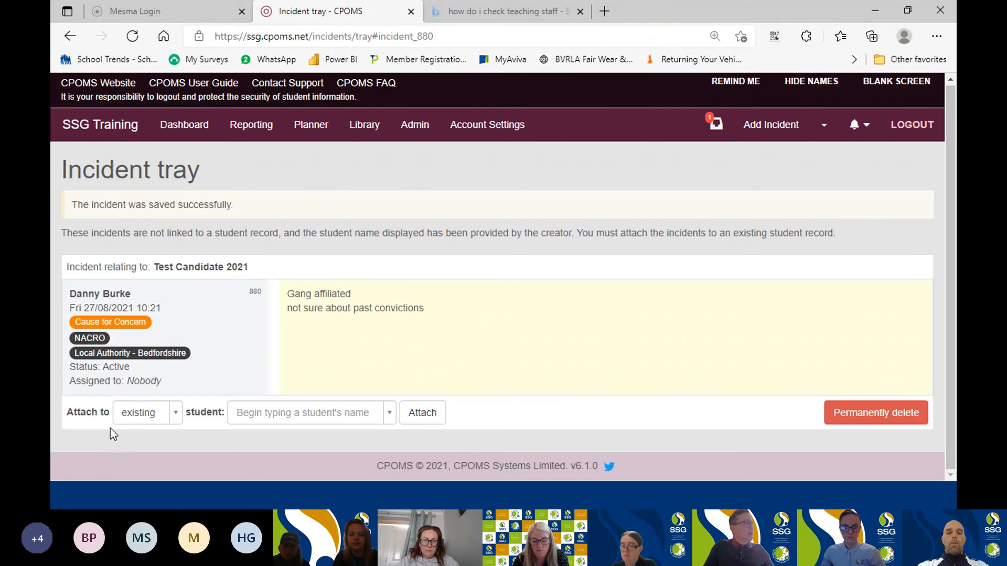
Attach the unlinked incident to a new student with the first name New and the last name Candidate.
click(174, 422)
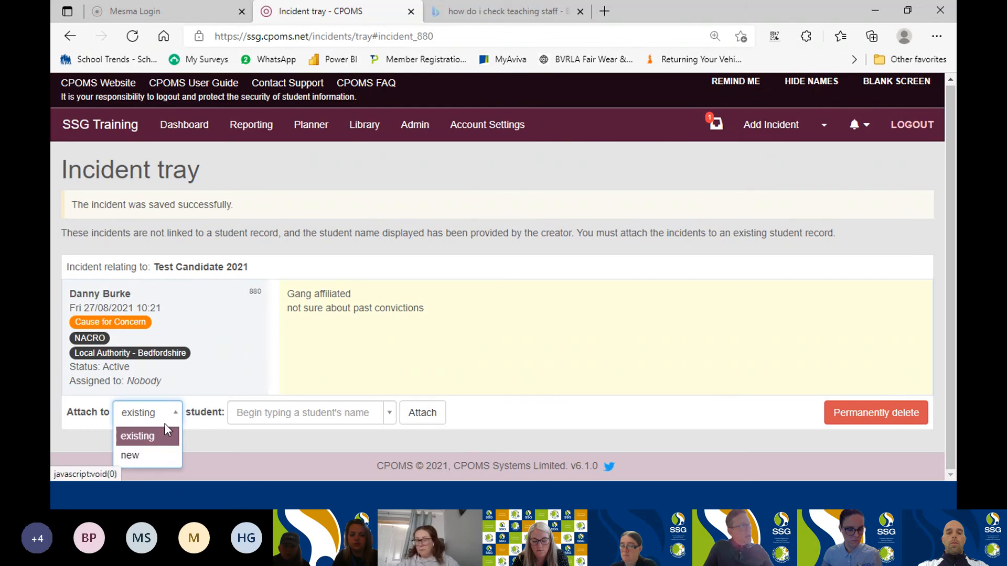
click(151, 457)
click(248, 413)
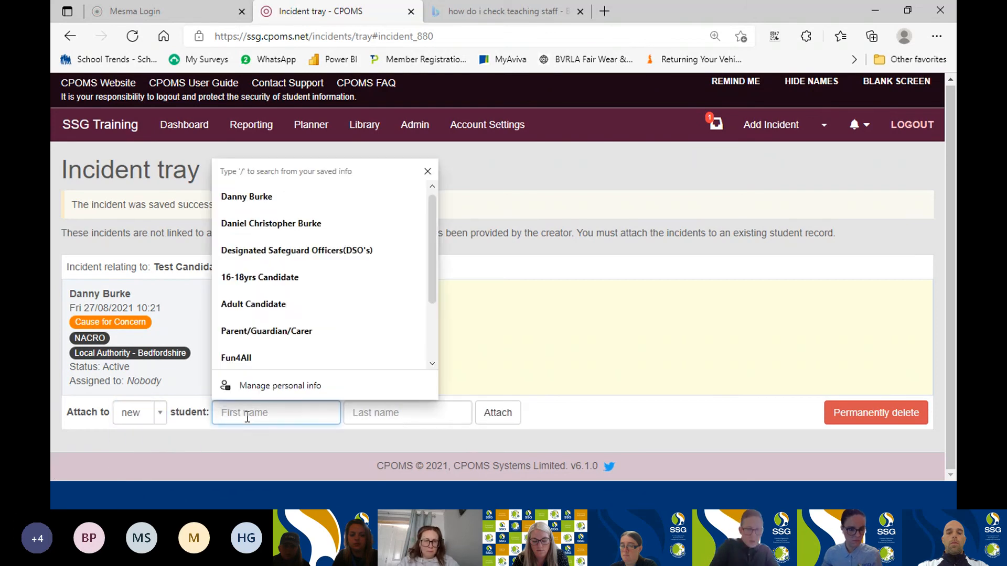
text(New)
click(403, 416)
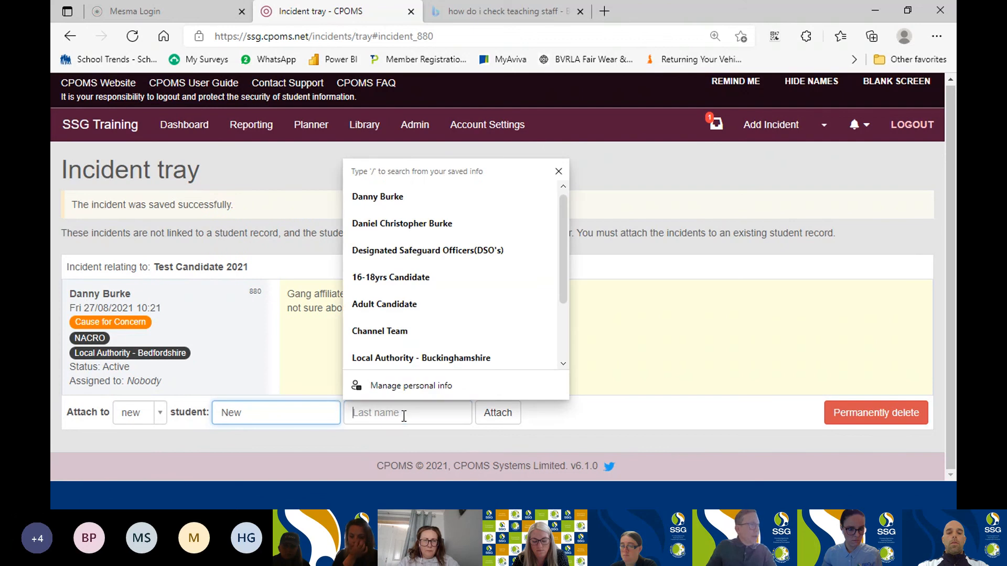
text(Canda)
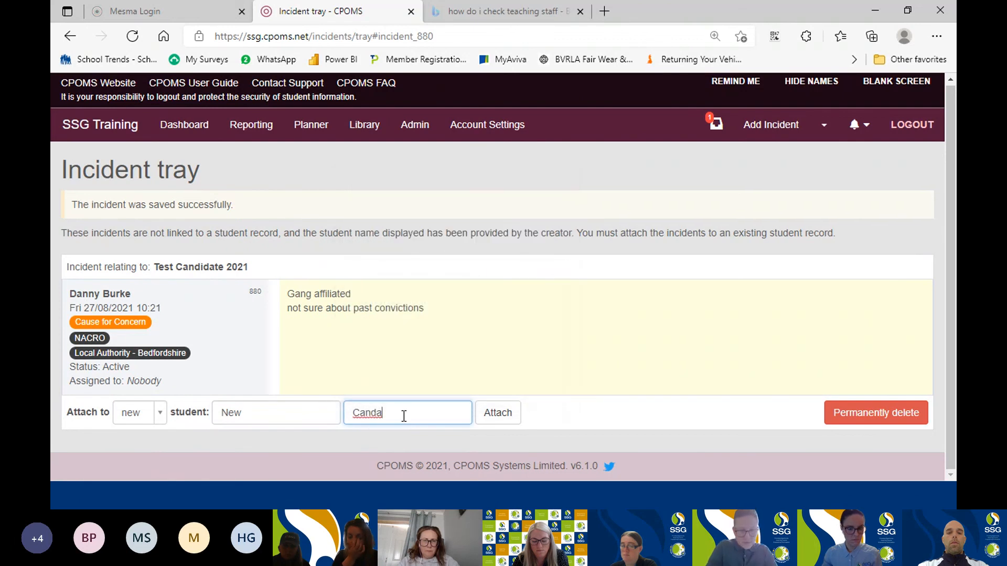
key(BackSpace)
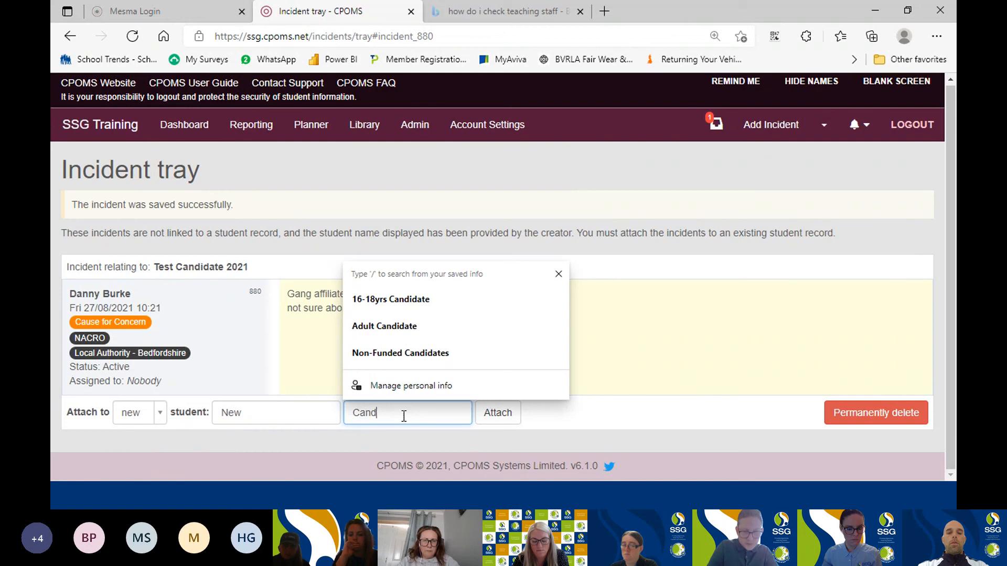
click(504, 416)
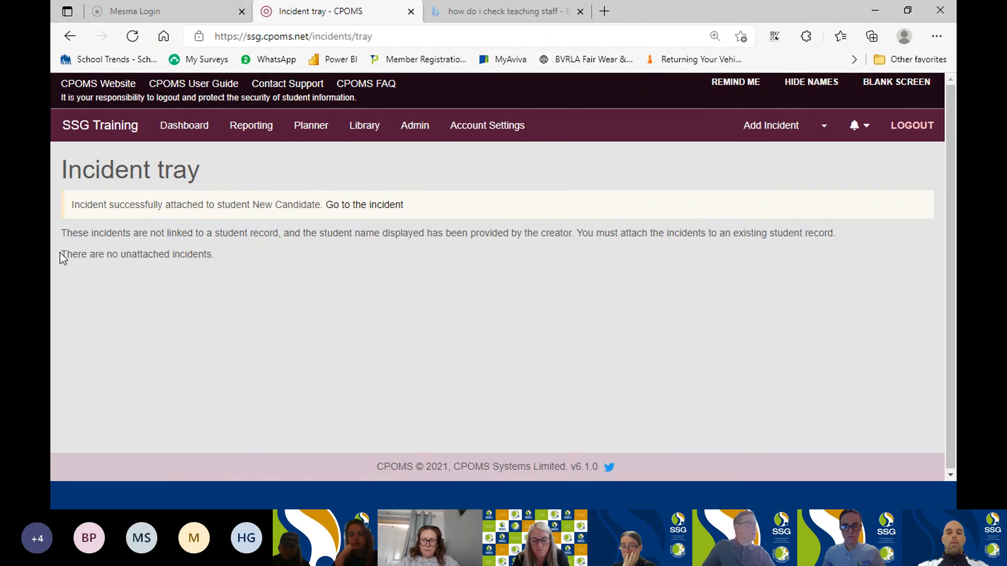
Return to the dashboard and open the incident added for New Candidate from the recent history.
click(182, 127)
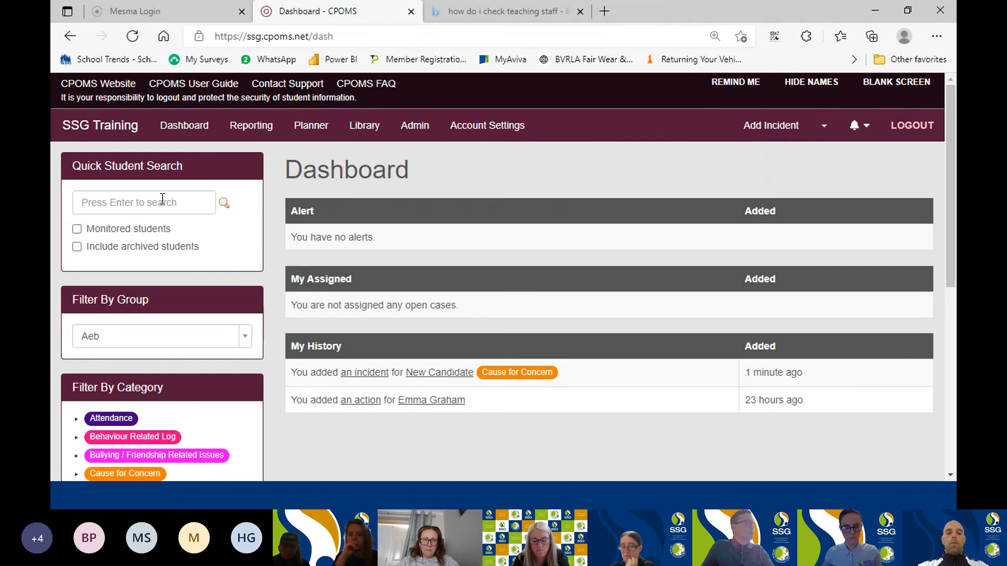
click(161, 202)
text(New)
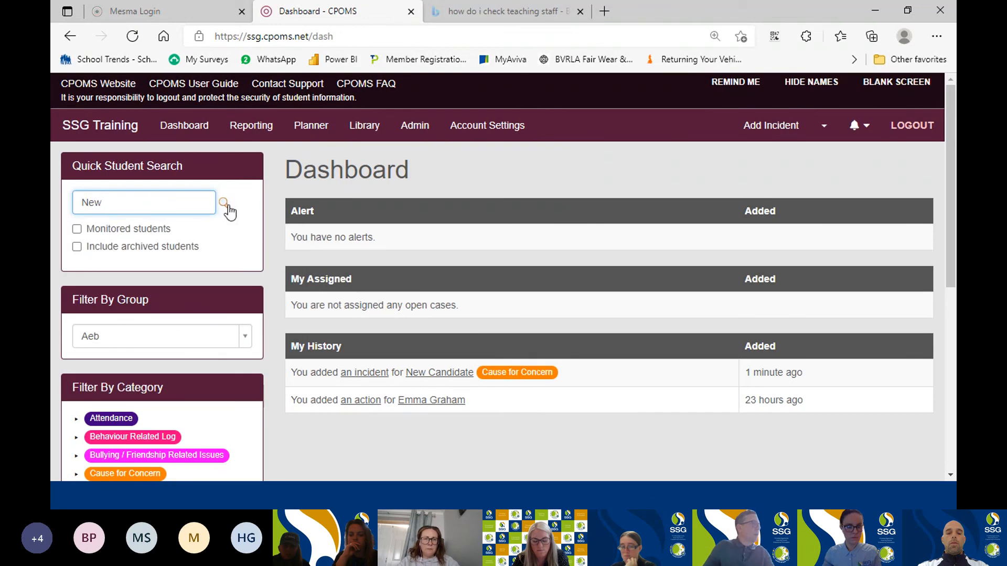
click(365, 374)
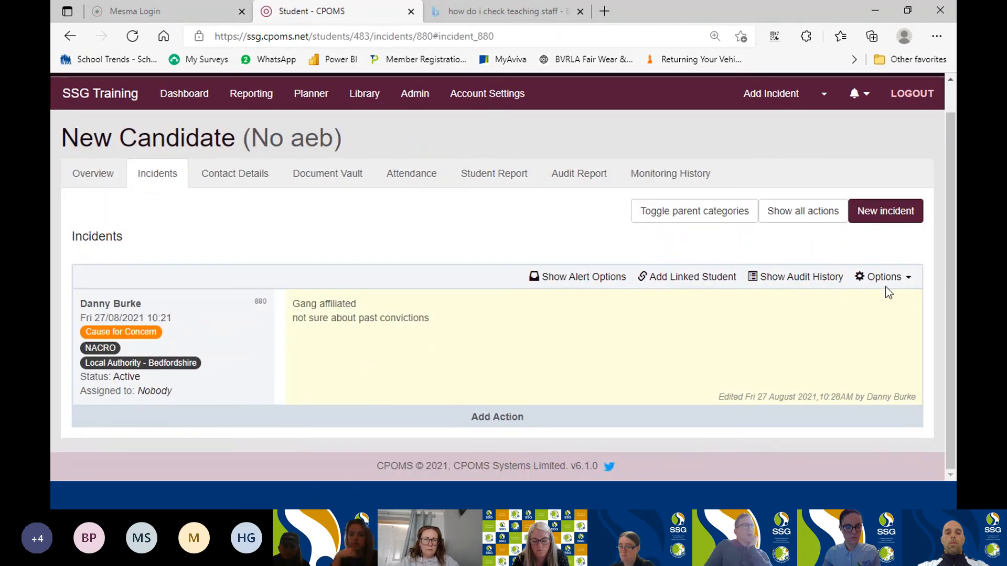
Edit the incident to assign it to the DSO staff member found by first name, and save the update.
click(886, 281)
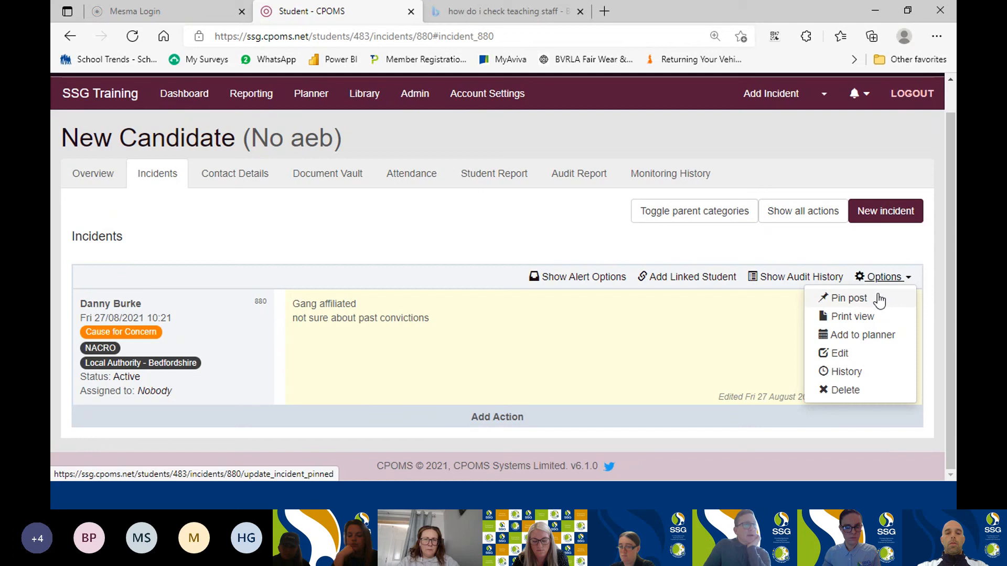
click(830, 354)
scroll(372, 353, down, 10)
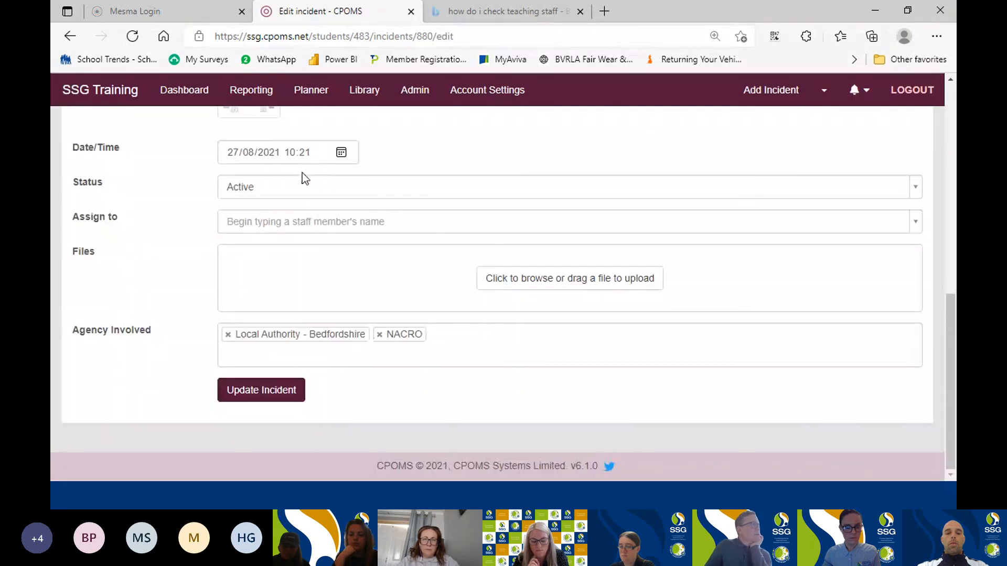
click(346, 222)
text(emma)
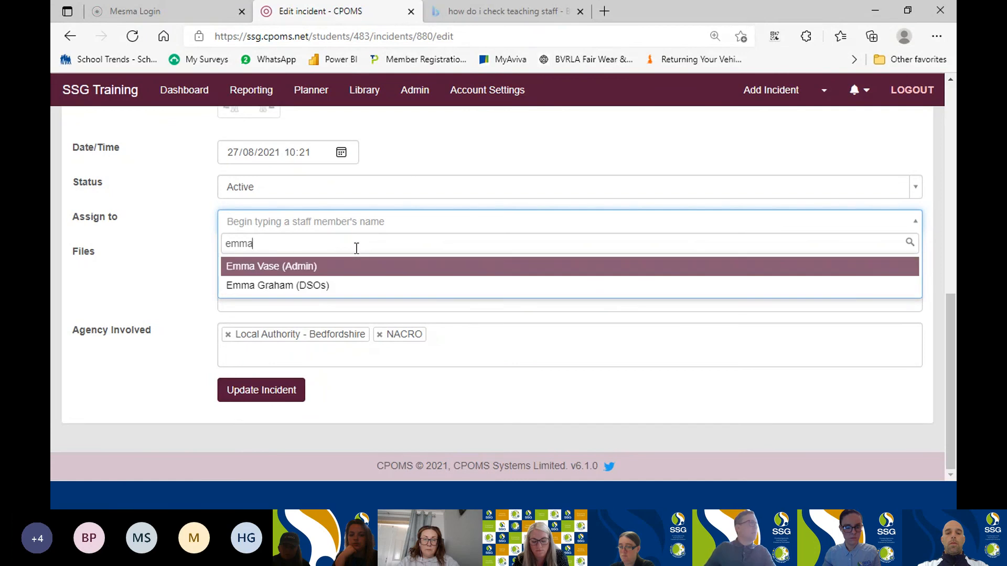
click(299, 285)
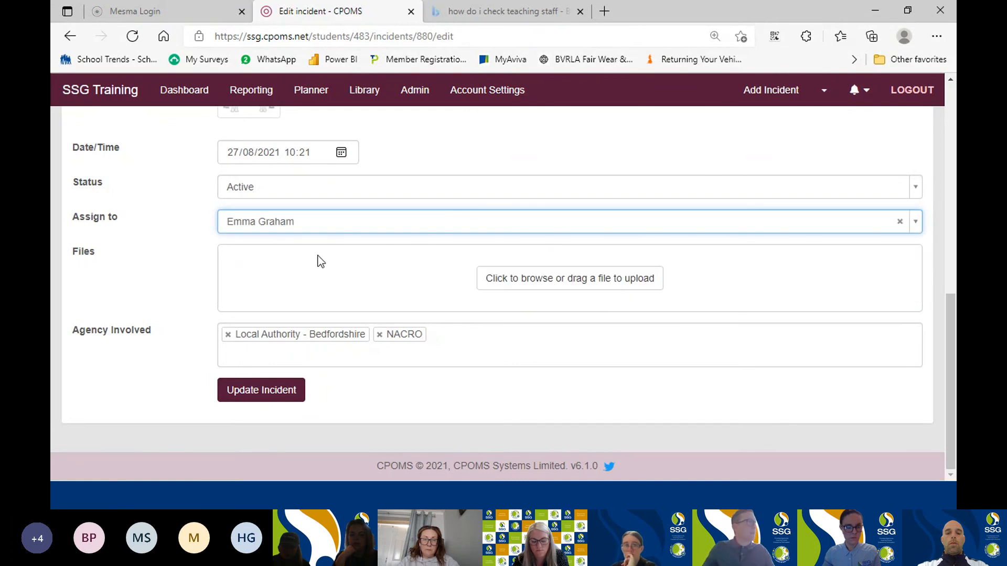
click(241, 399)
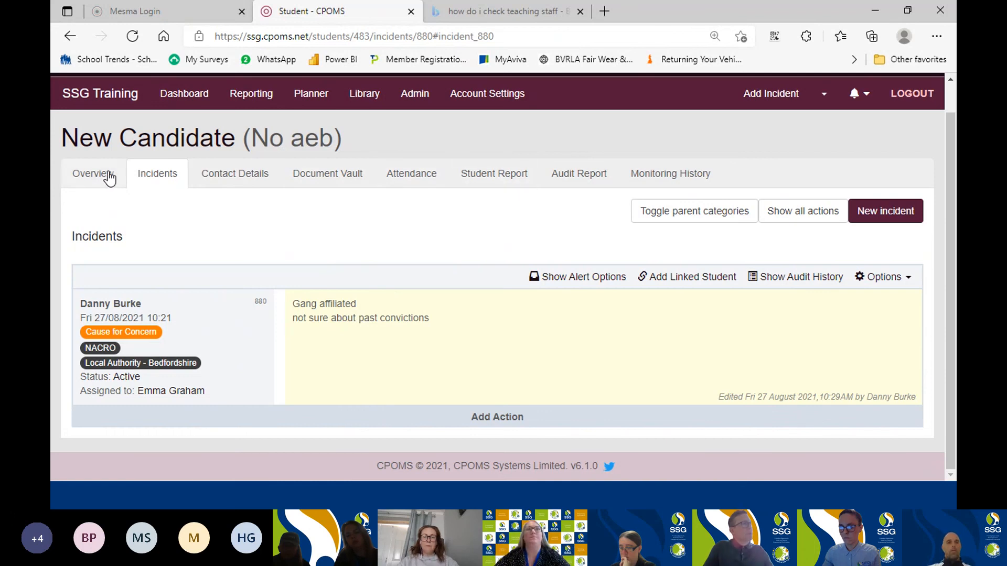
Open New Candidate's contact details.
click(225, 181)
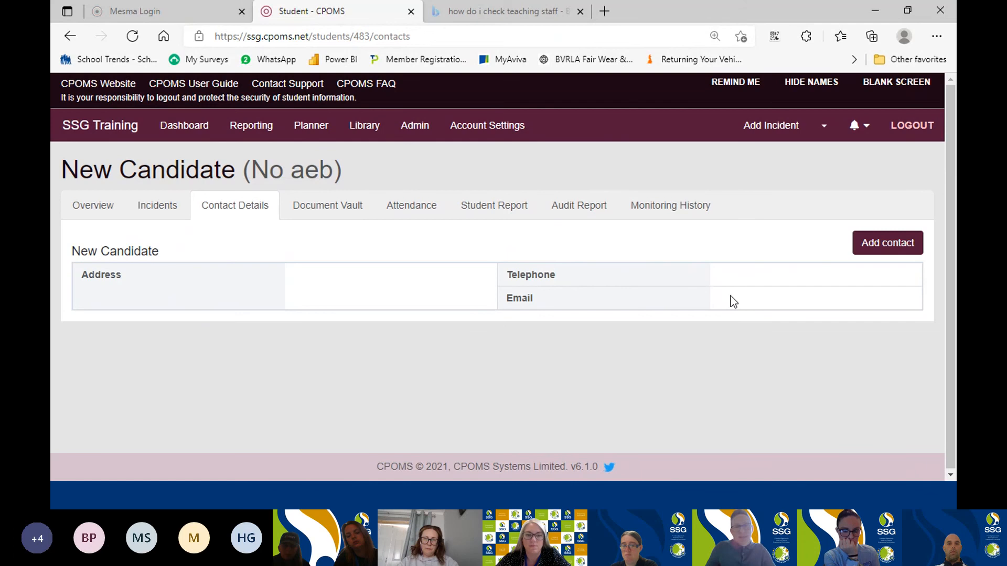
Open the new contact form for New Candidate, review its personal, address, telephone and email fields, and go back without creating a contact.
click(892, 246)
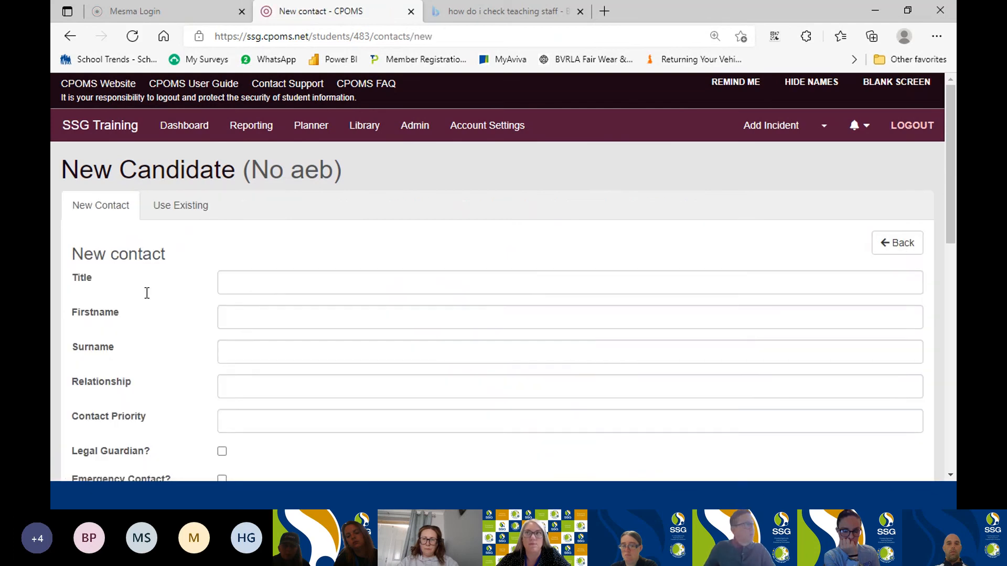
scroll(199, 296, down, 4)
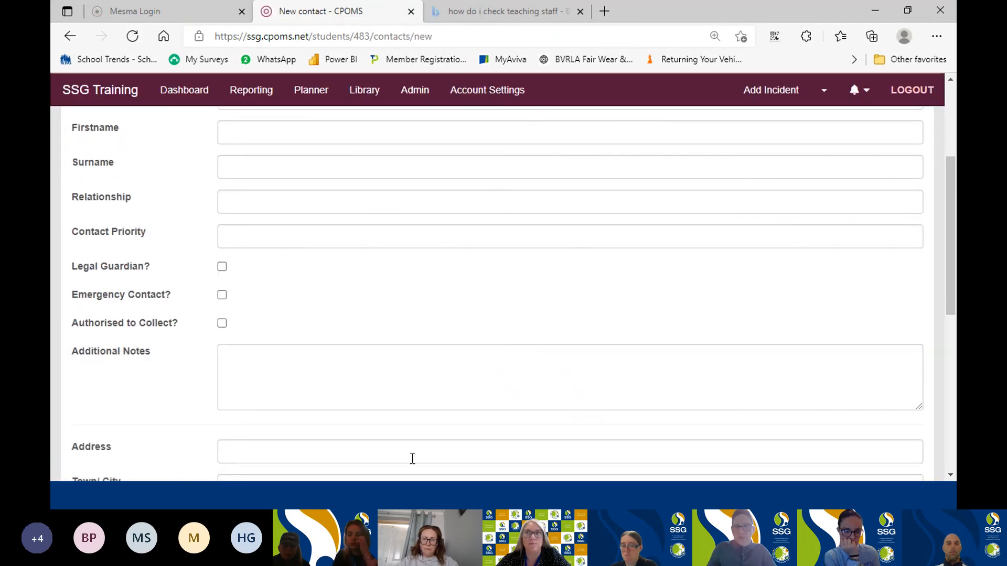
scroll(457, 335, up, 3)
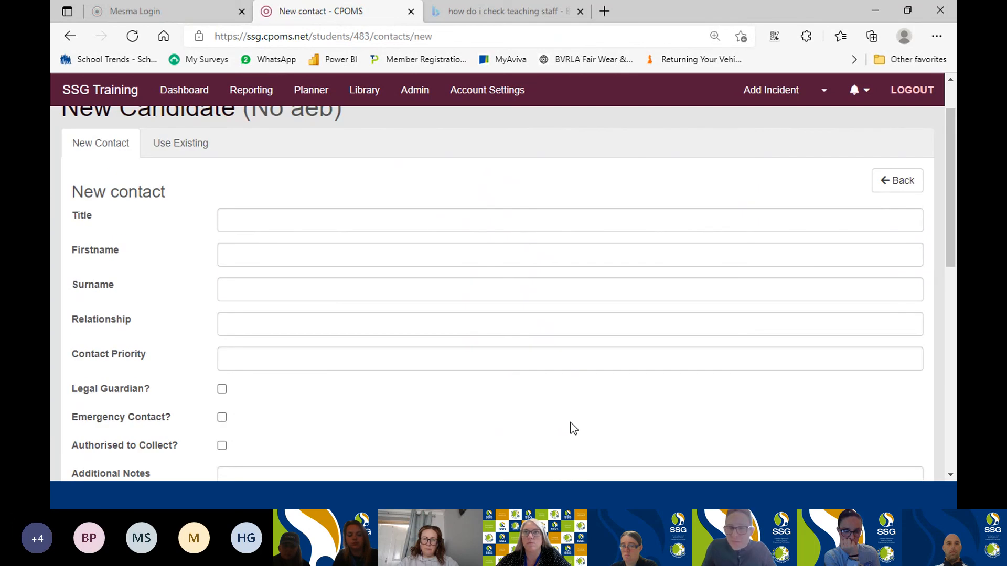
scroll(264, 345, down, 1)
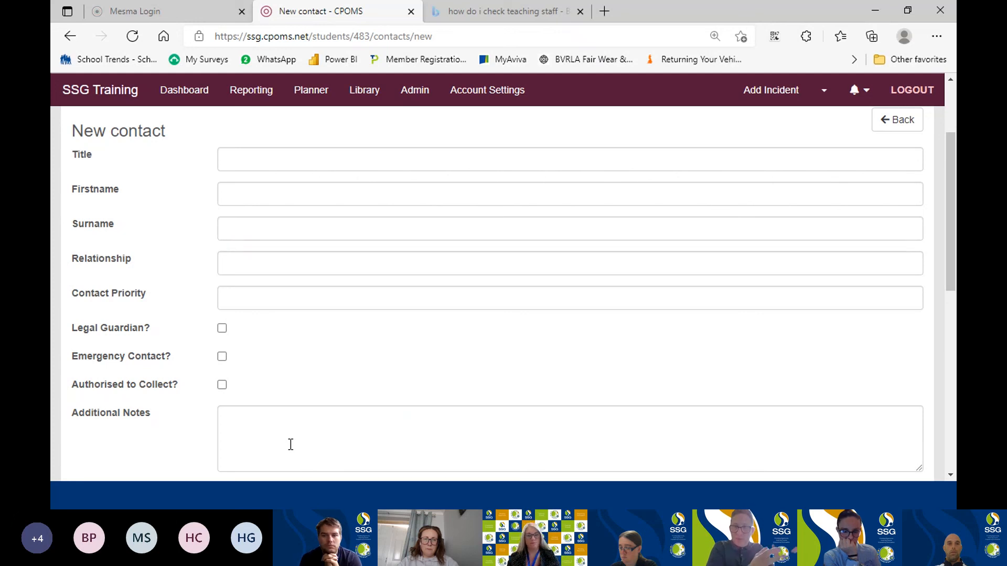
scroll(297, 285, down, 3)
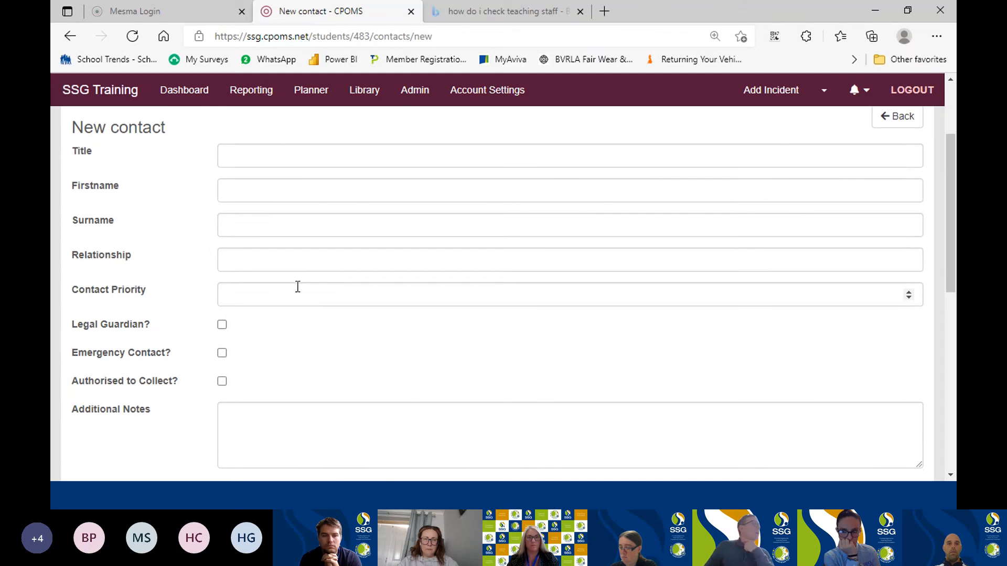
scroll(449, 303, down, 3)
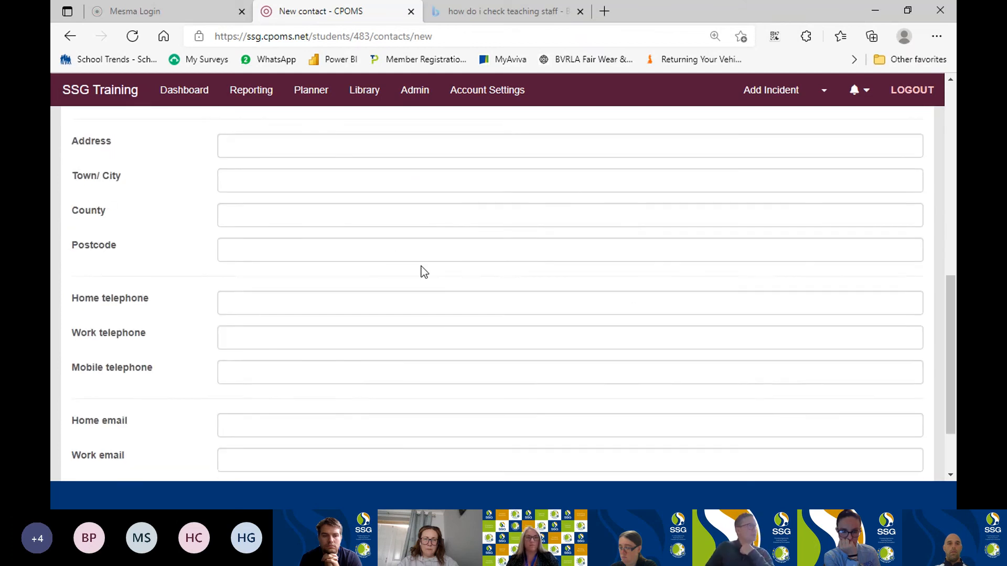
scroll(424, 271, down, 2)
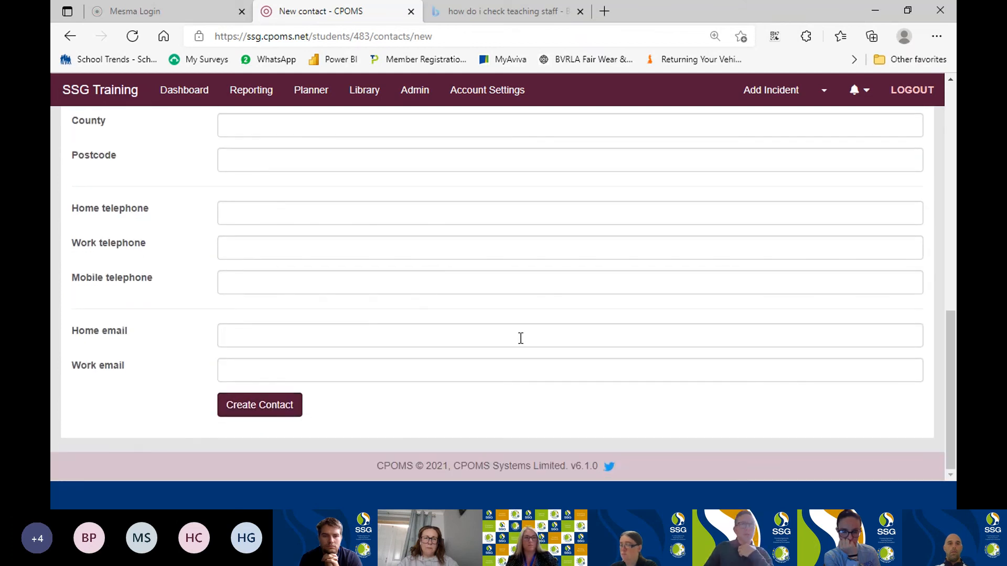
scroll(527, 331, up, 10)
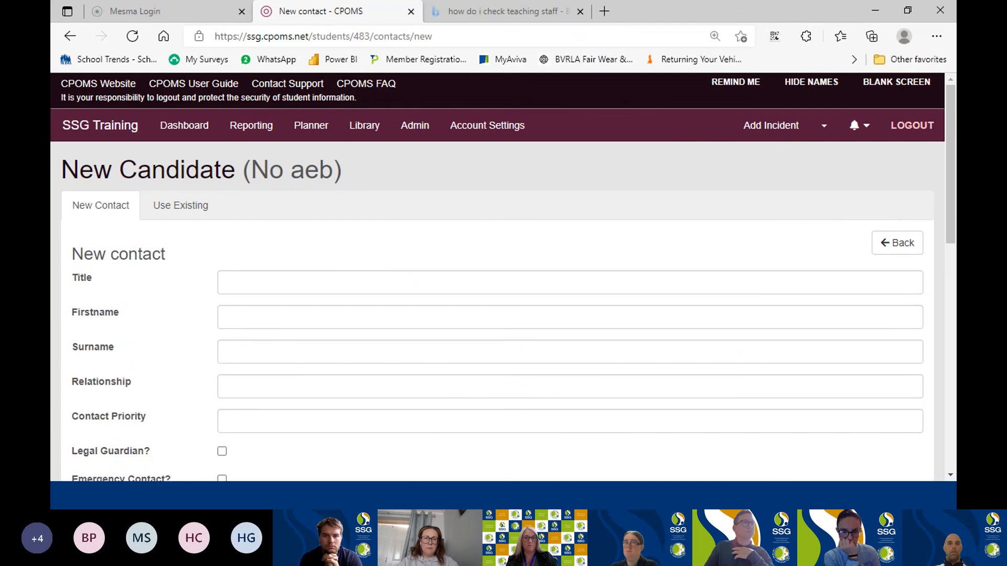
click(898, 244)
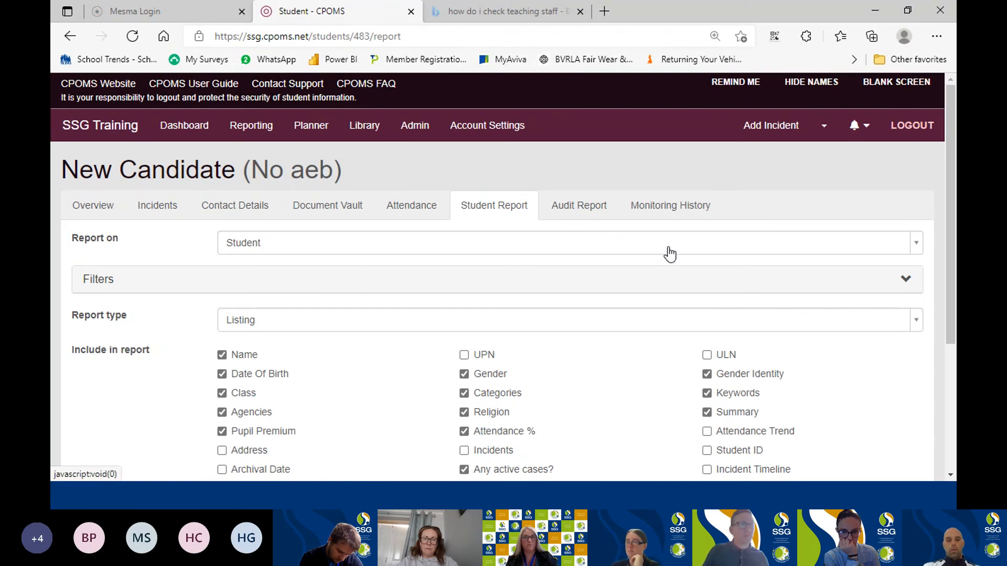
Review New Candidate's student report options, including the fields to include, redaction, report format and report title.
scroll(653, 362, down, 1)
scroll(653, 362, down, 1)
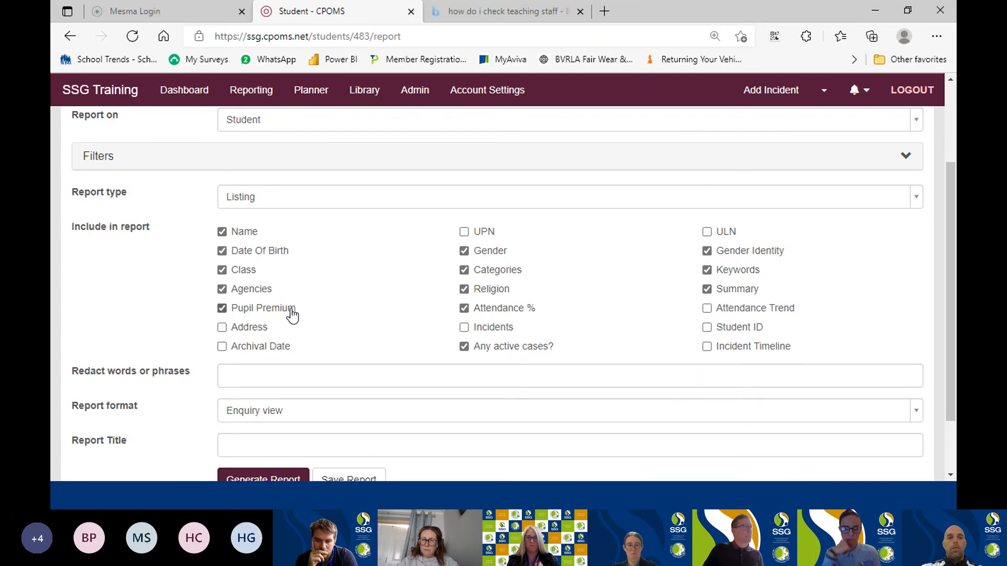
scroll(288, 315, down, 2)
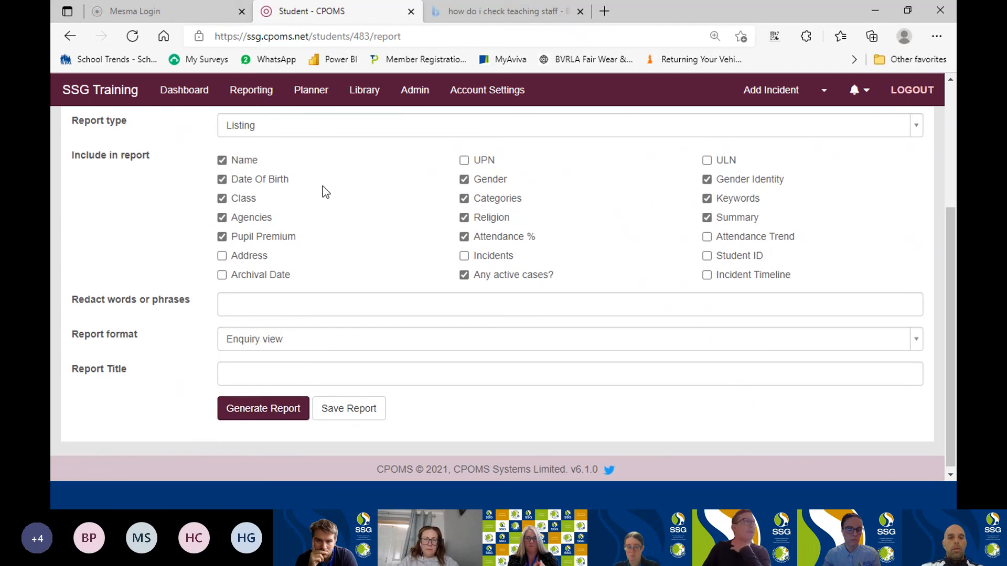
scroll(321, 187, up, 4)
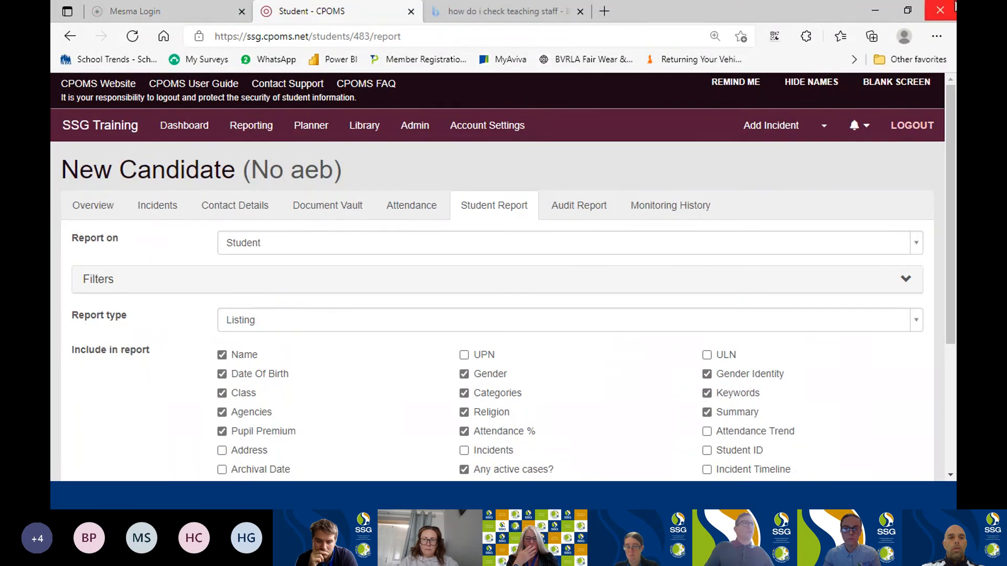
Minimise the browser to return to the slideshow and advance to the first point on the "AFI's when using CPOMS" slide.
click(872, 11)
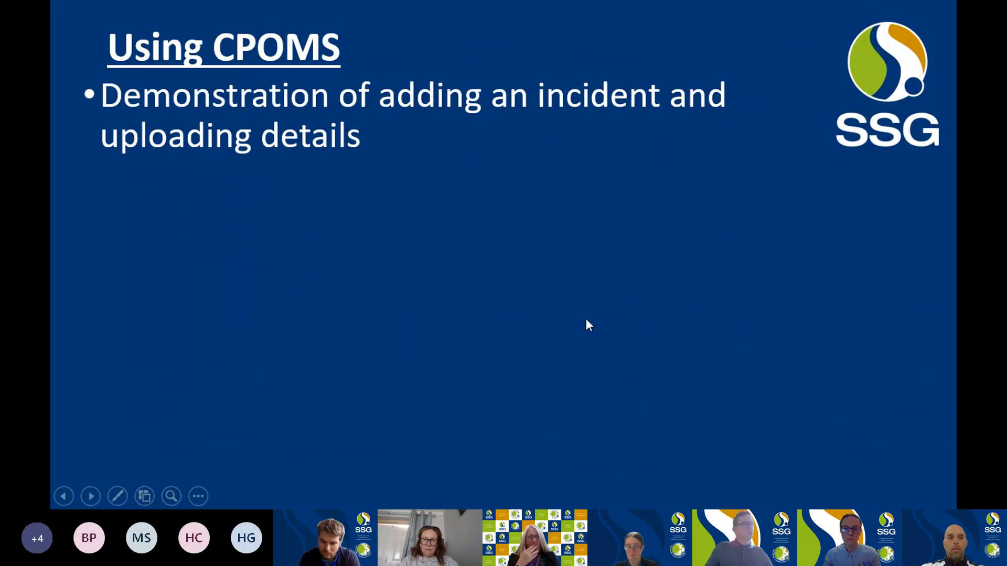
click(531, 254)
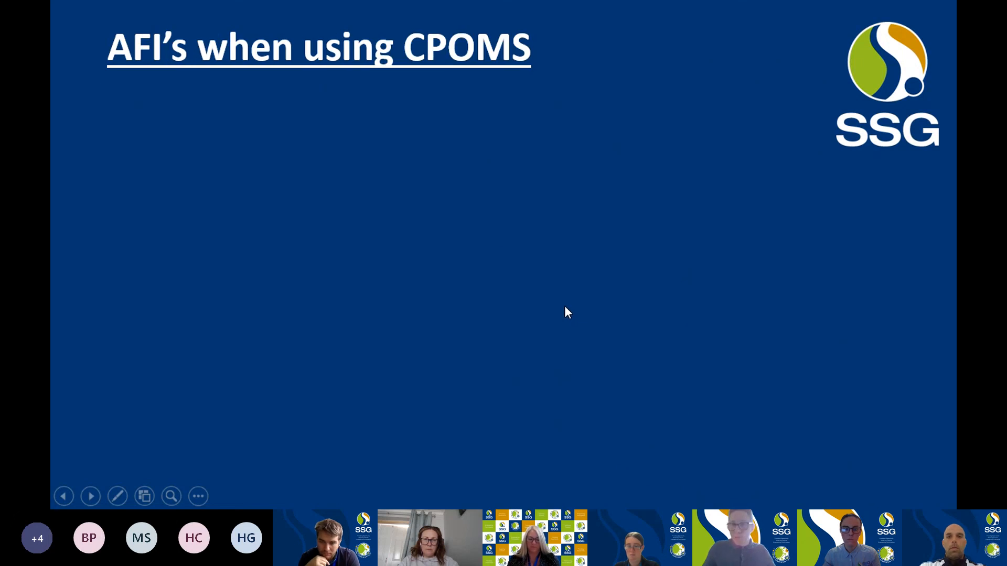
click(526, 335)
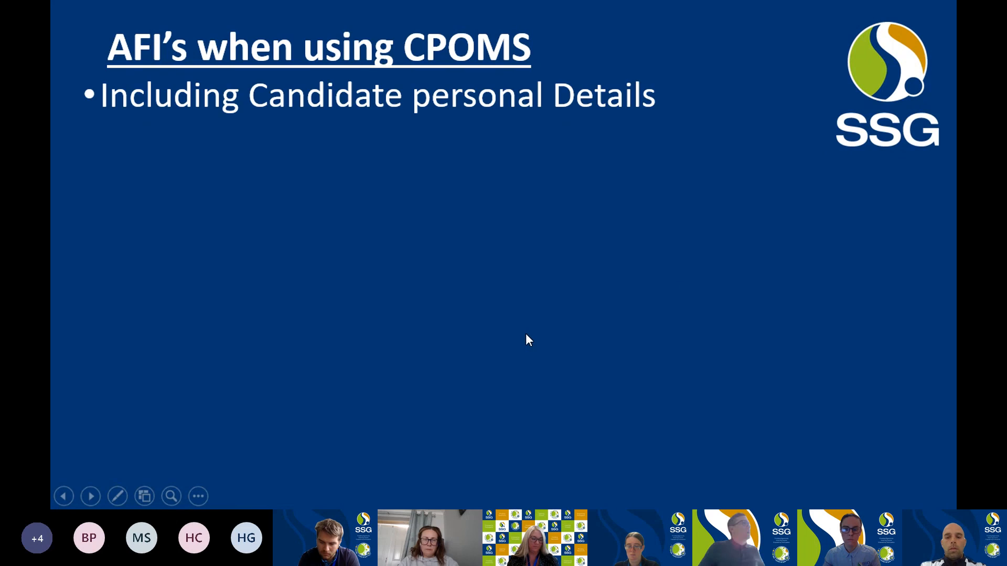